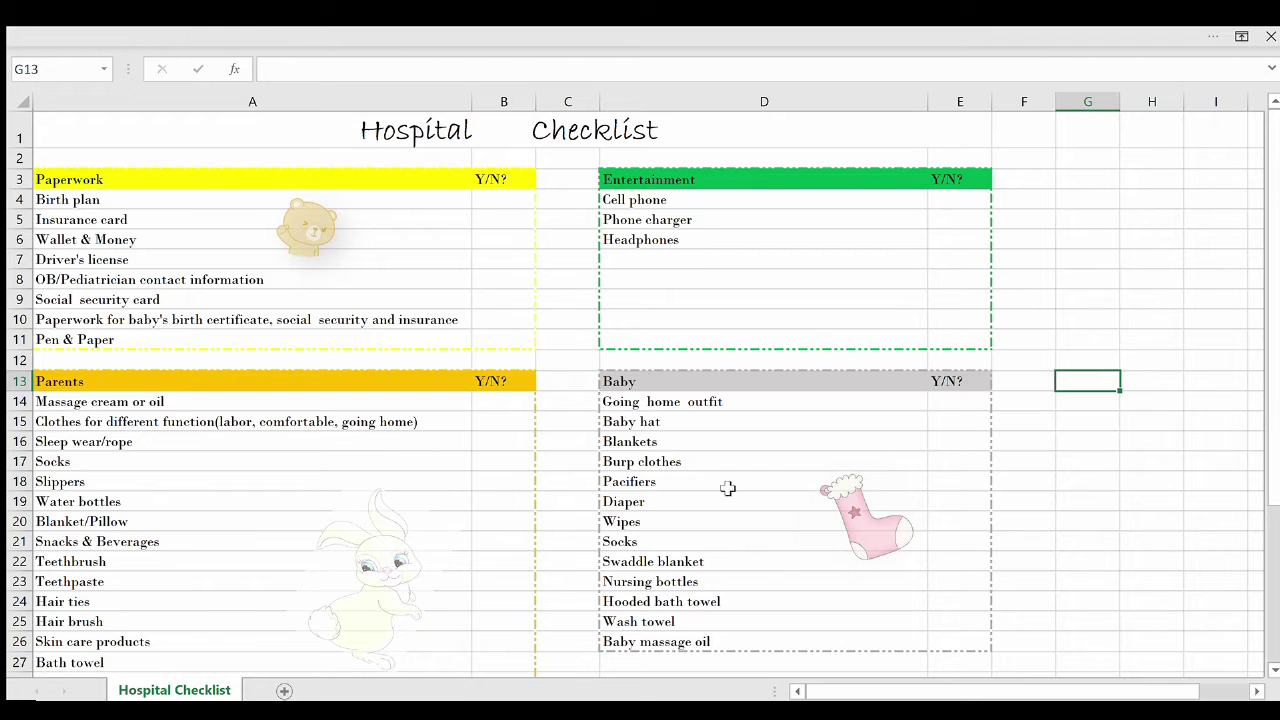
Look over all sections of the Hospital Checklist sheet, from Paperwork and Entertainment down to Nursing and Others.
{"action": "scroll", "coordinate": [888, 512], "scroll_direction": "down", "scroll_amount": 4}
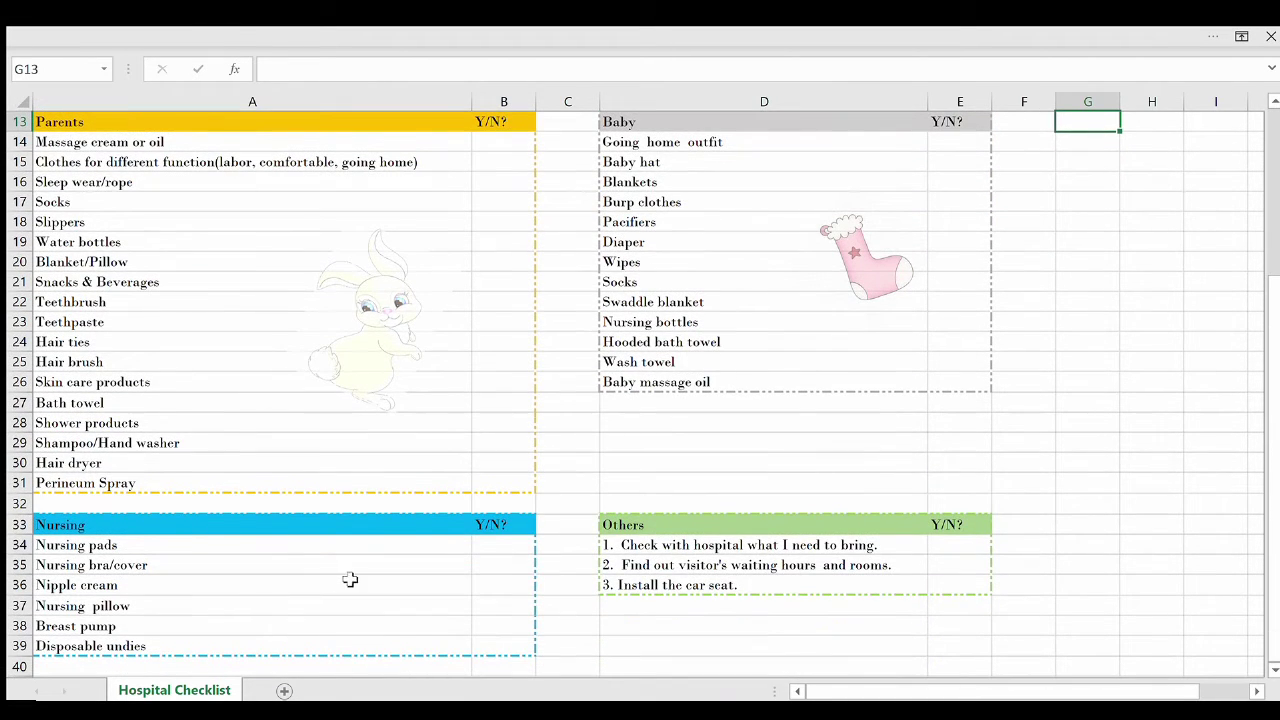
{"action": "scroll", "coordinate": [908, 567], "scroll_direction": "up", "scroll_amount": 4}
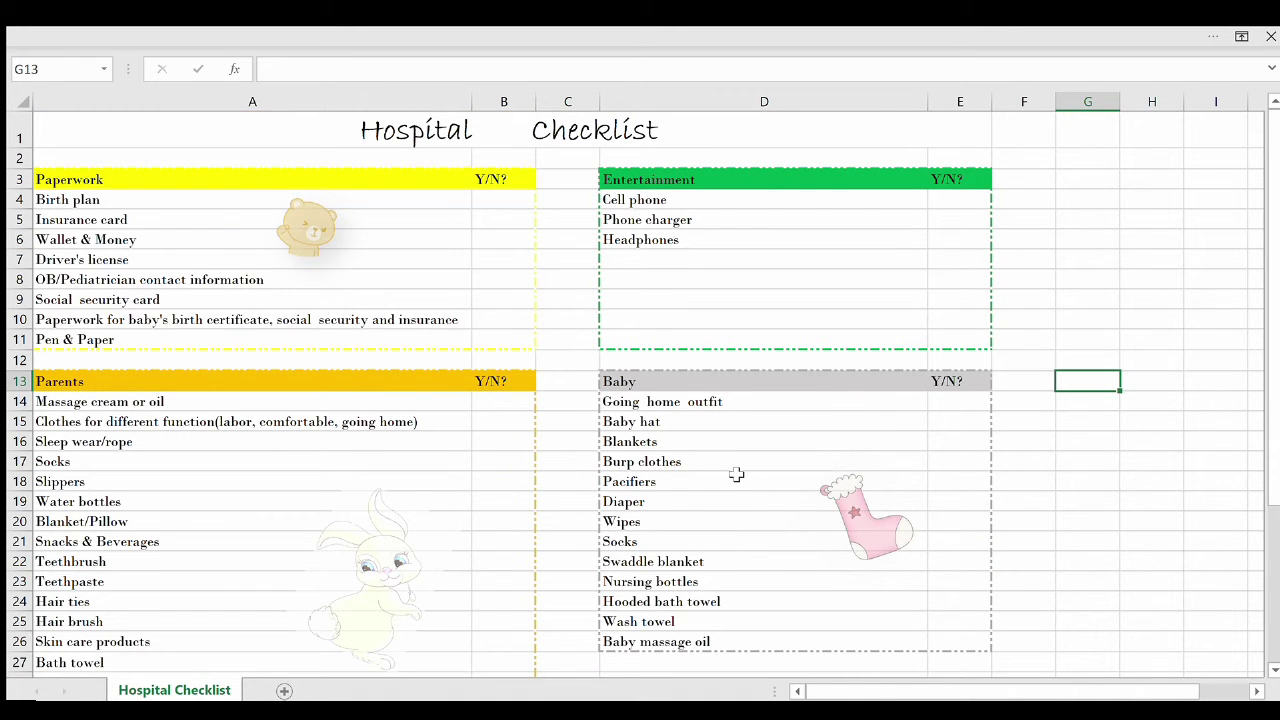
{"action": "scroll", "coordinate": [760, 485], "scroll_direction": "down", "scroll_amount": 4}
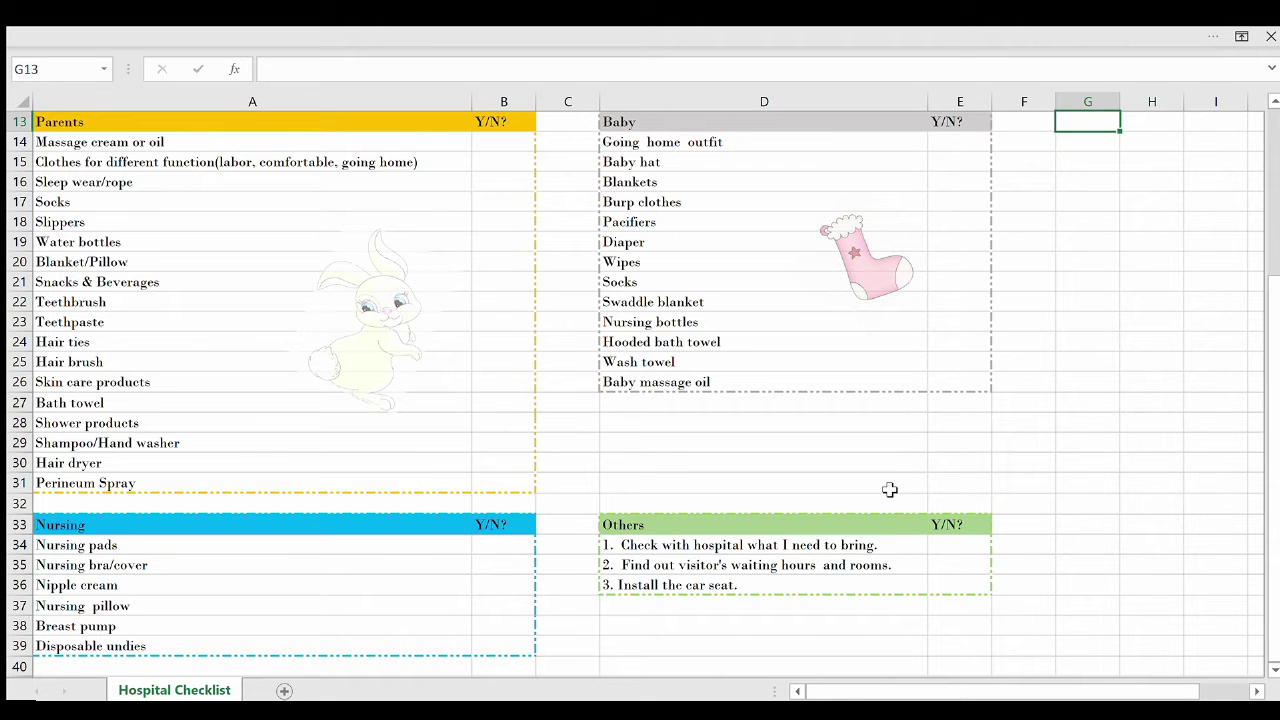
{"action": "scroll", "coordinate": [889, 489], "scroll_direction": "up", "scroll_amount": 4}
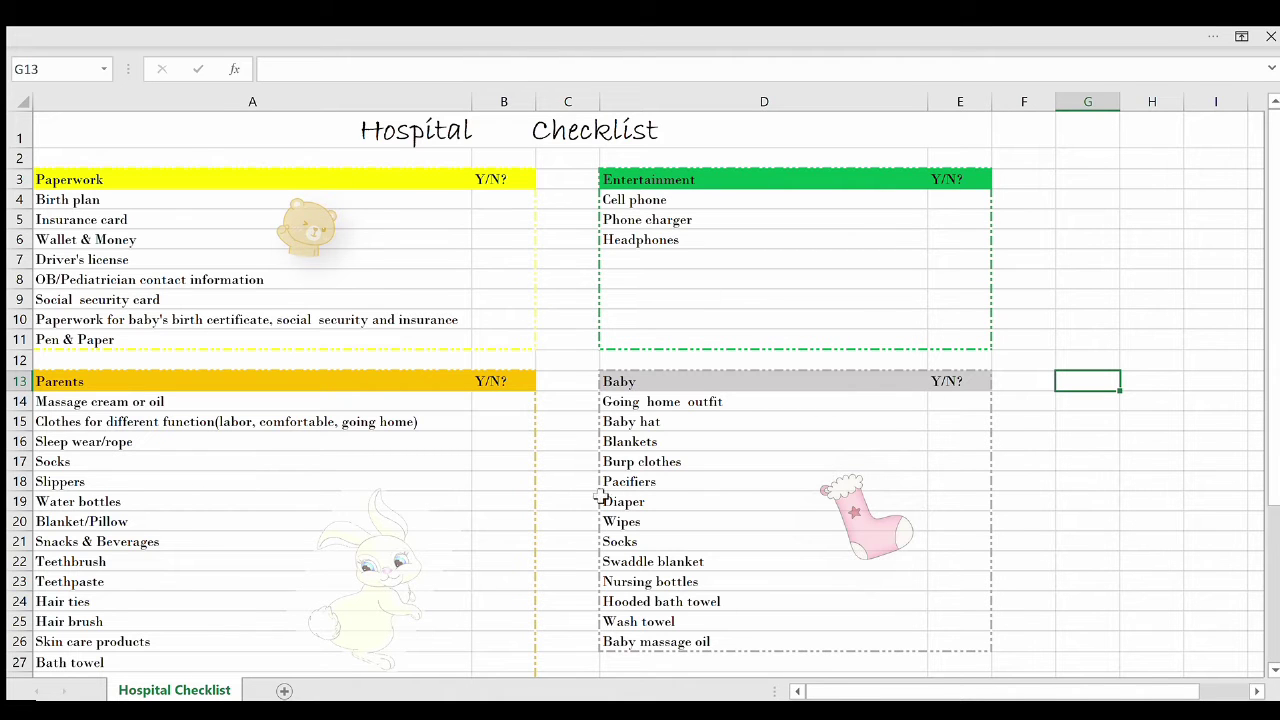
{"action": "scroll", "coordinate": [809, 482], "scroll_direction": "down", "scroll_amount": 3}
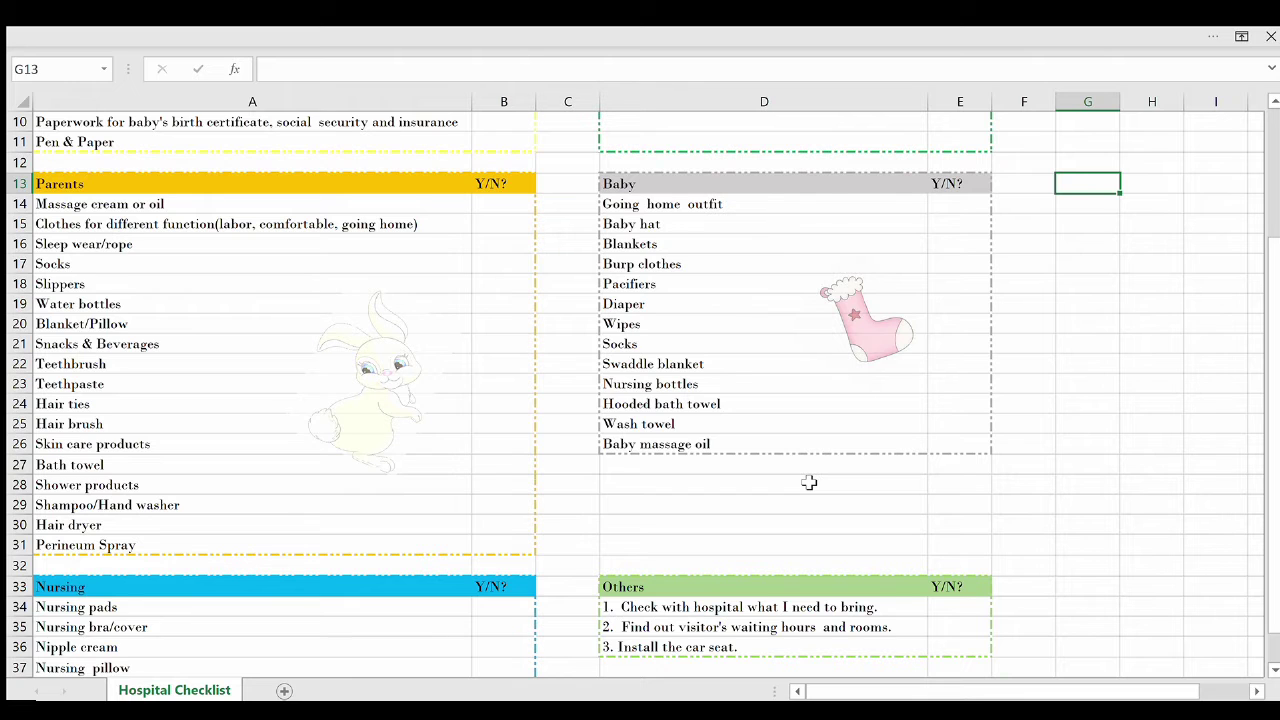
{"action": "scroll", "coordinate": [809, 482], "scroll_direction": "up", "scroll_amount": 3}
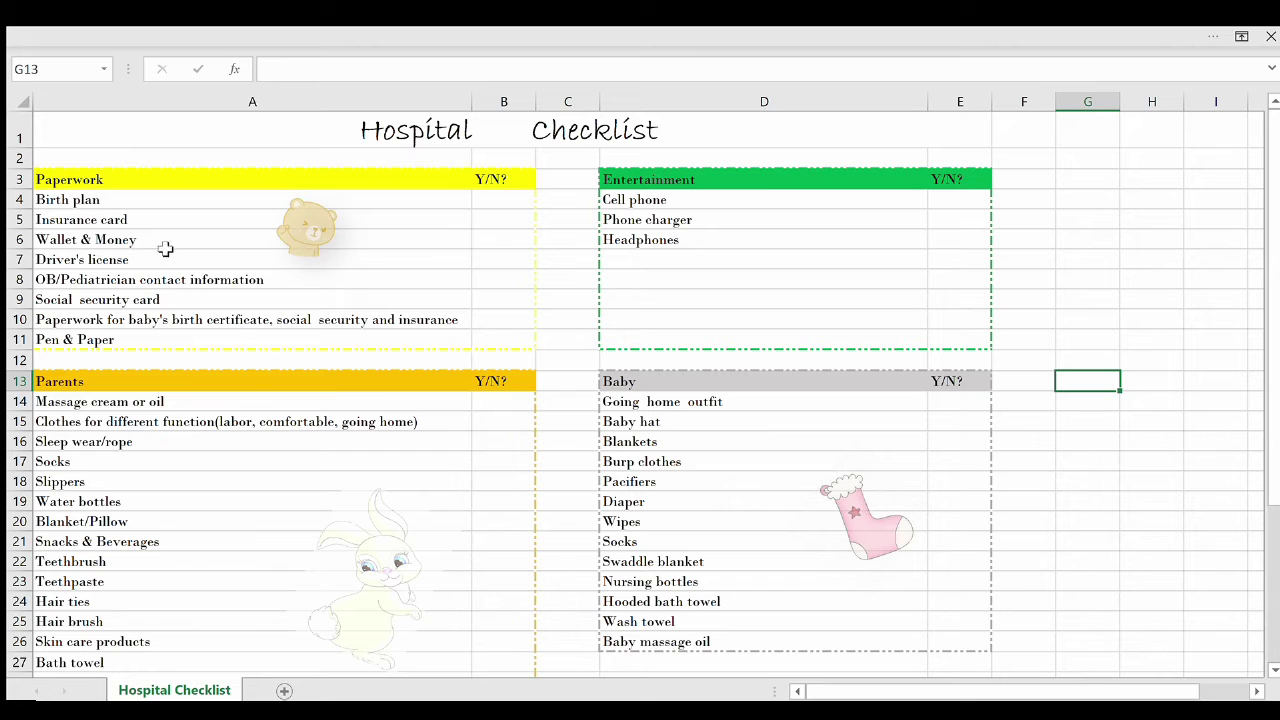
{"action": "scroll", "coordinate": [758, 370], "scroll_direction": "down", "scroll_amount": 1}
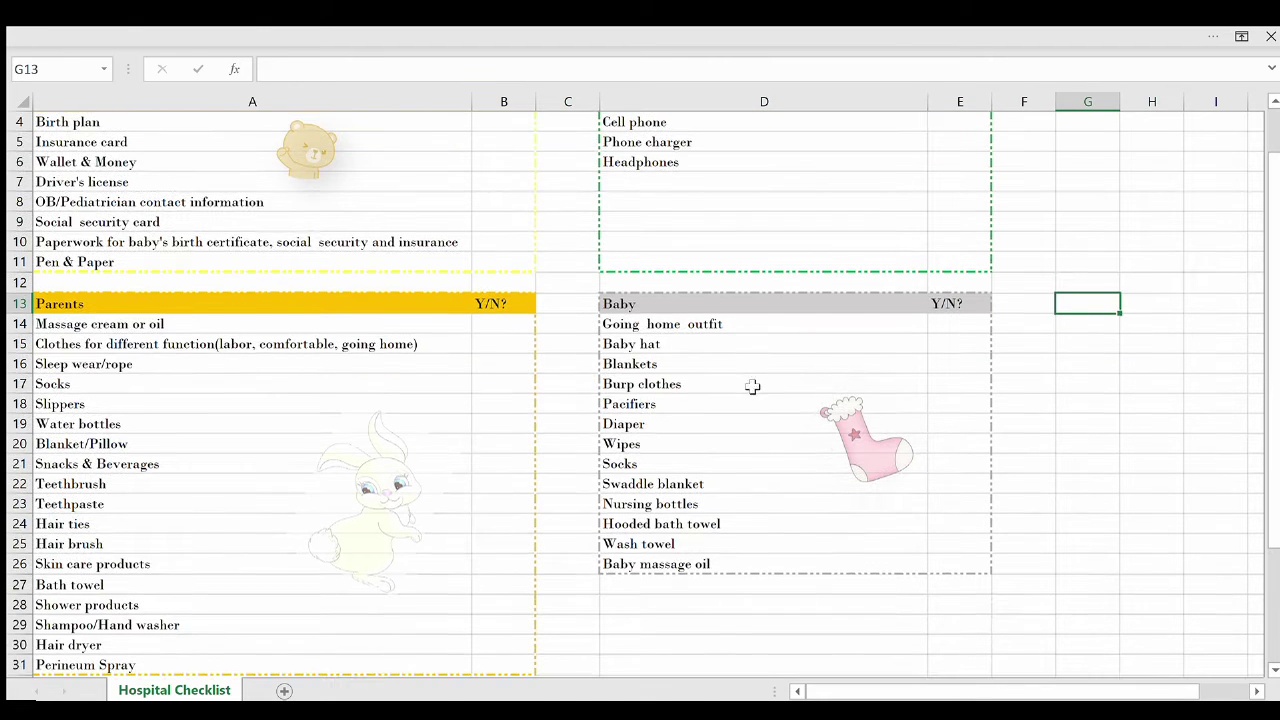
{"action": "scroll", "coordinate": [413, 402], "scroll_direction": "down", "scroll_amount": 1}
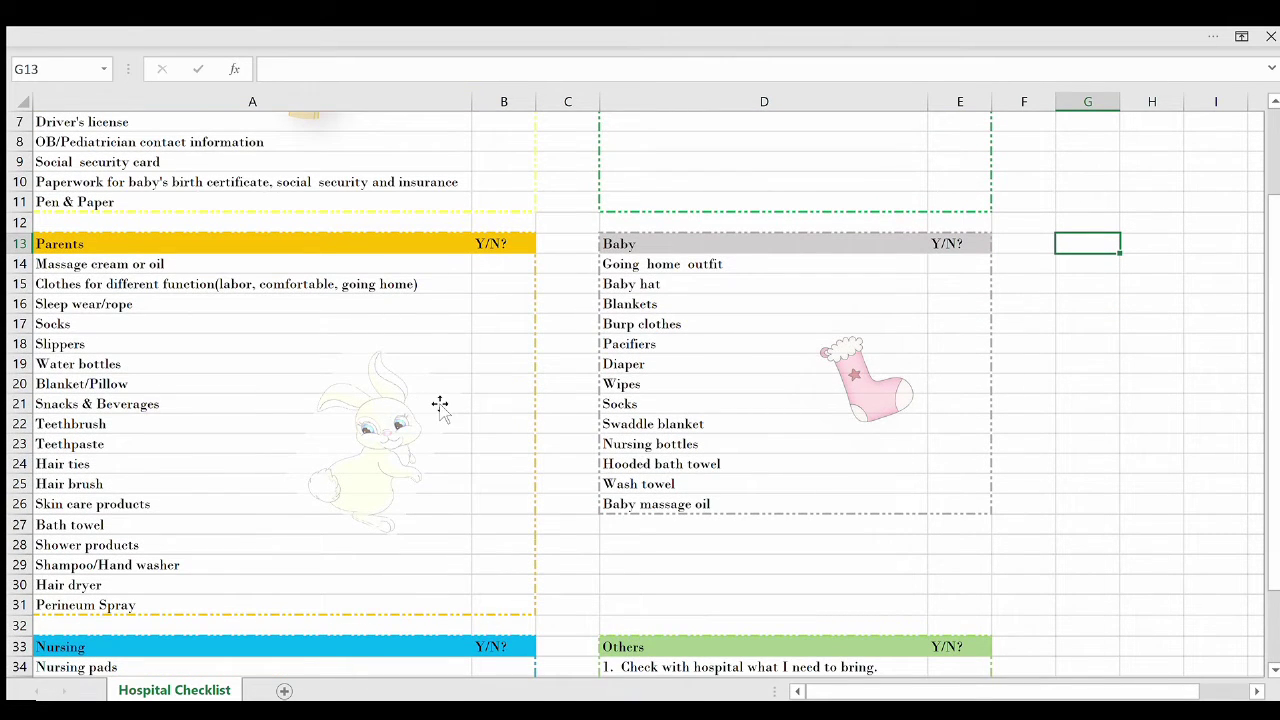
{"action": "scroll", "coordinate": [758, 497], "scroll_direction": "down", "scroll_amount": 1}
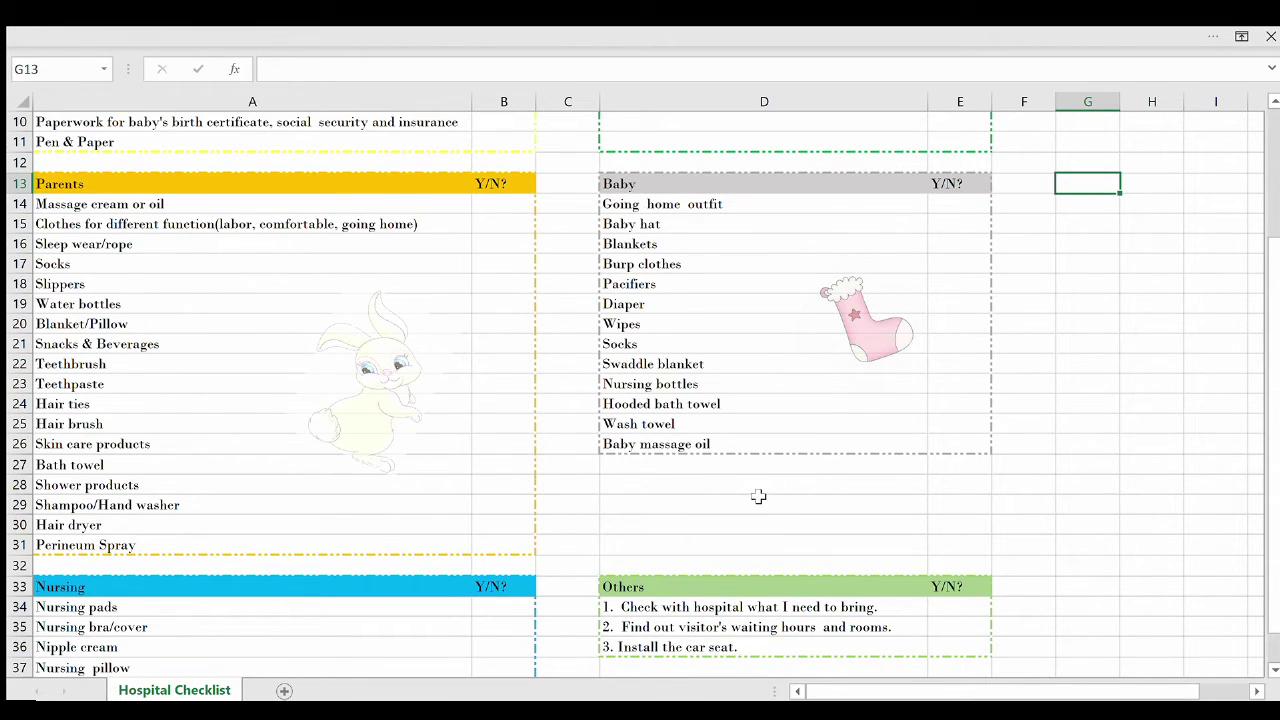
{"action": "scroll", "coordinate": [758, 497], "scroll_direction": "up", "scroll_amount": 3}
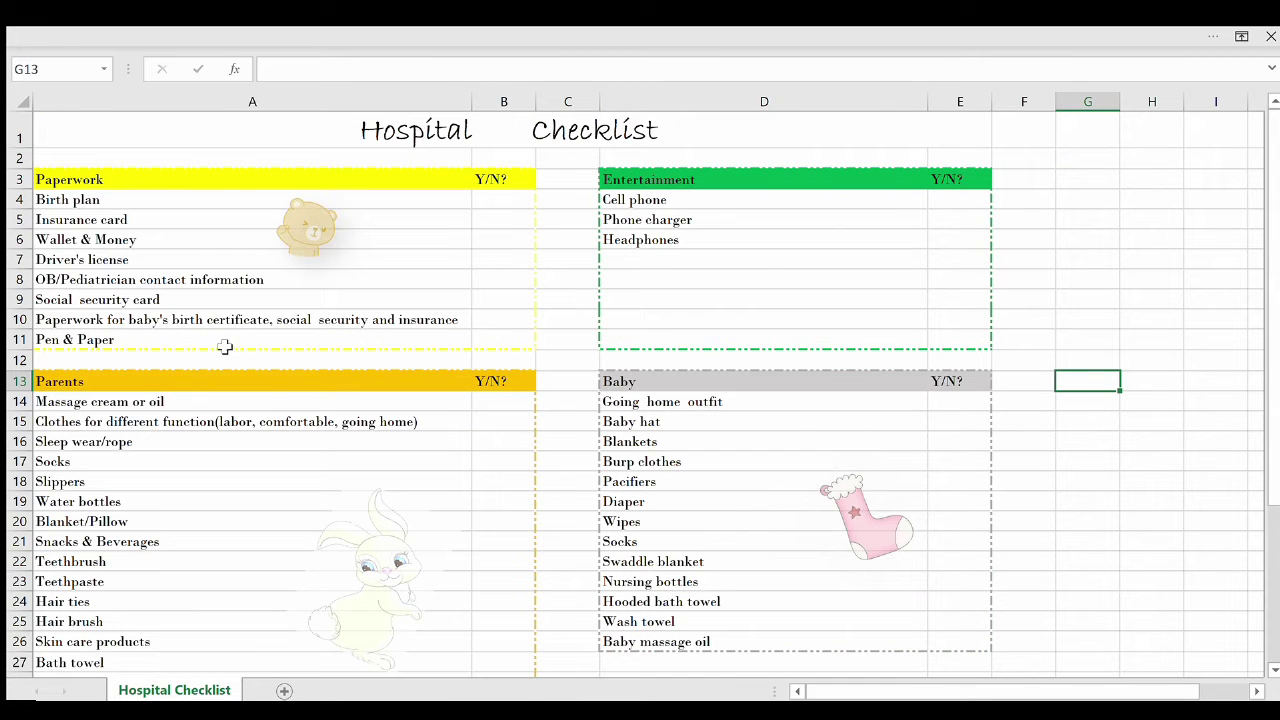
Go through the Paperwork items one by one, from Birth plan in A4 to Pen & Paper in A11.
{"action": "left_click", "coordinate": [171, 199]}
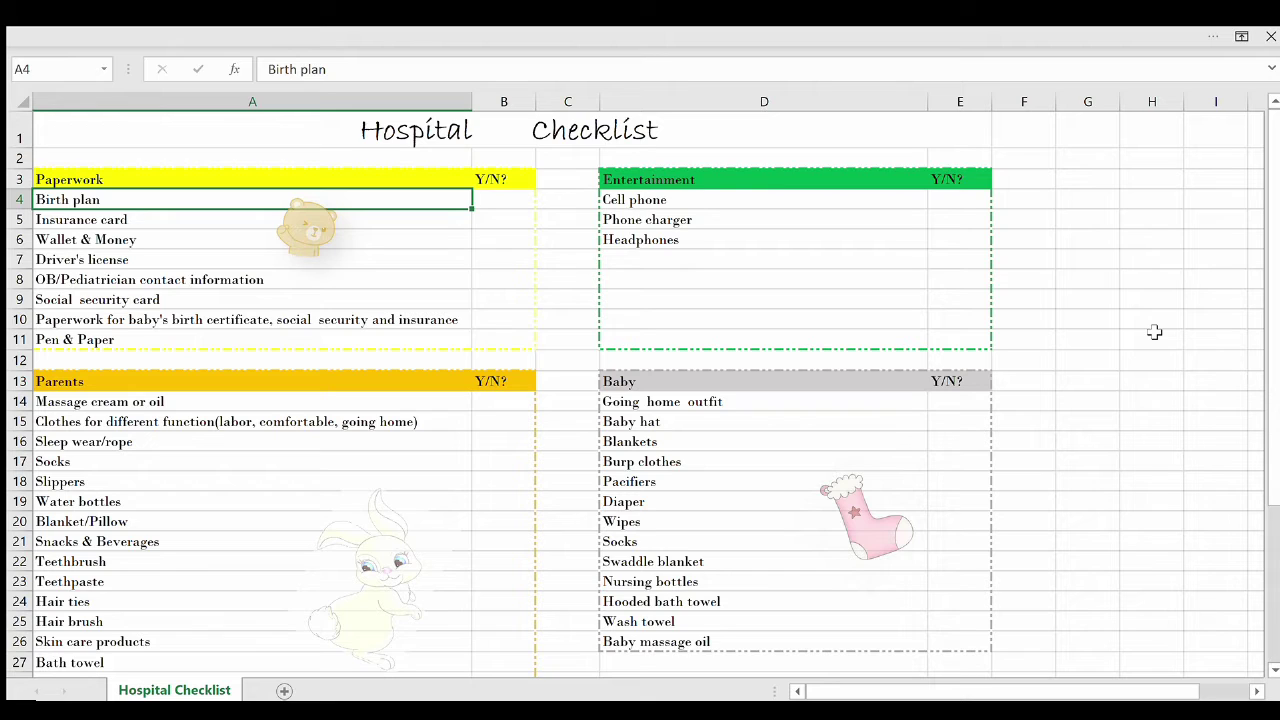
{"action": "key", "text": "Down"}
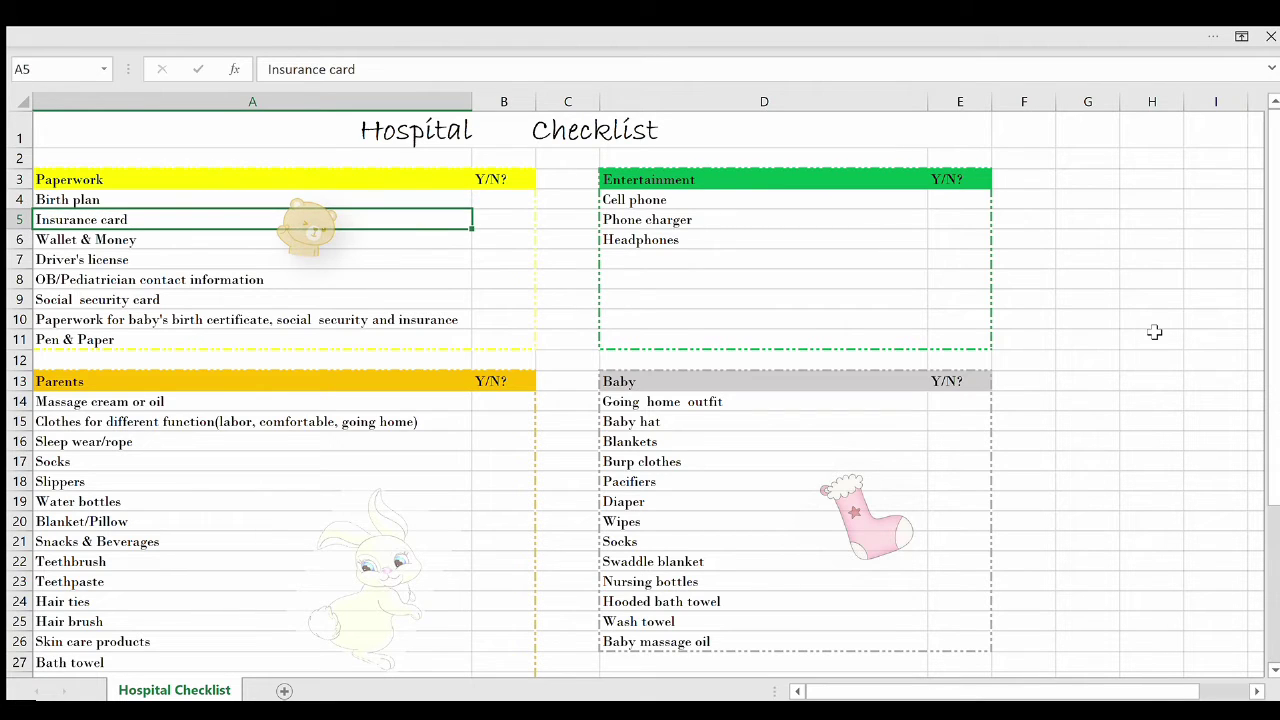
{"action": "key", "text": "Down"}
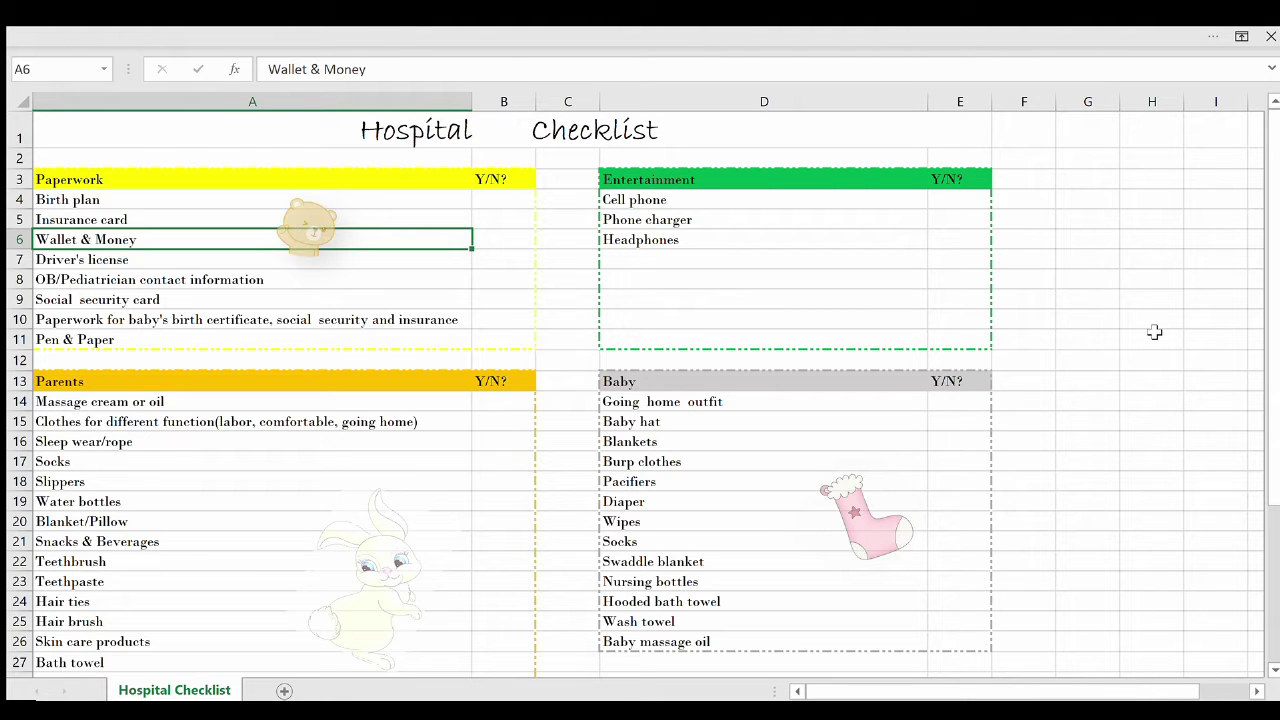
{"action": "key", "text": "Down"}
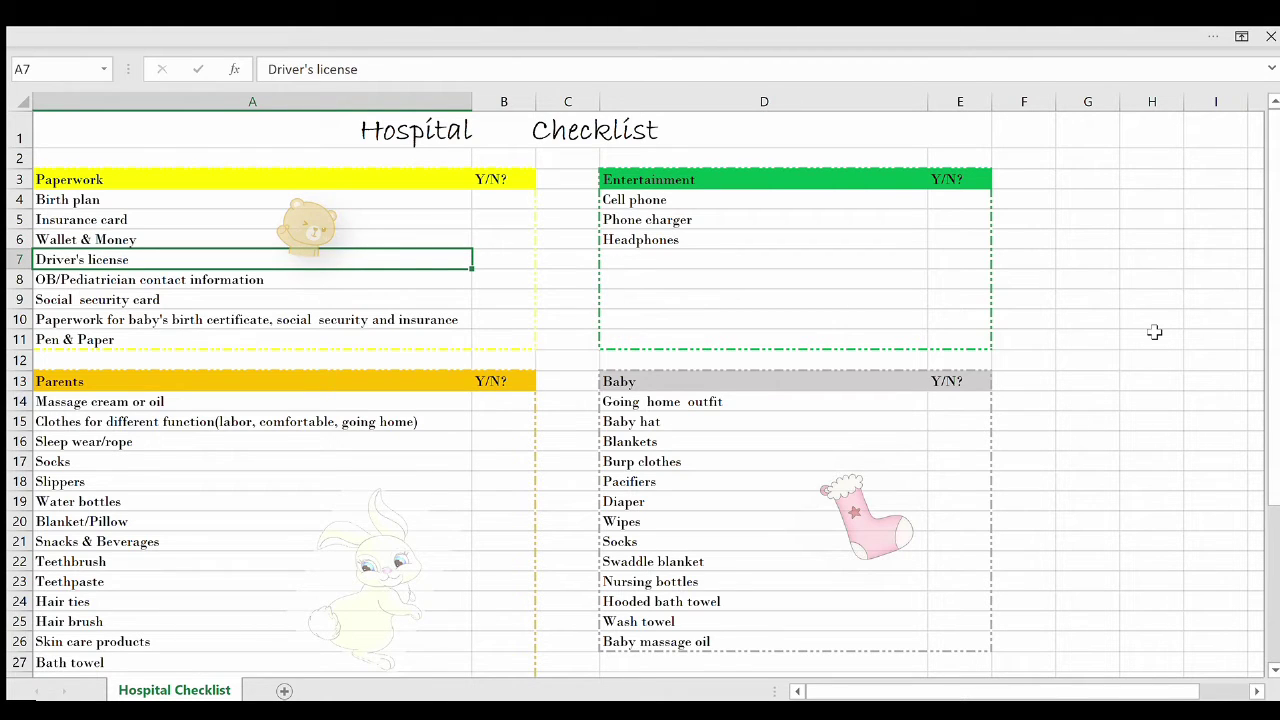
{"action": "key", "text": "Down"}
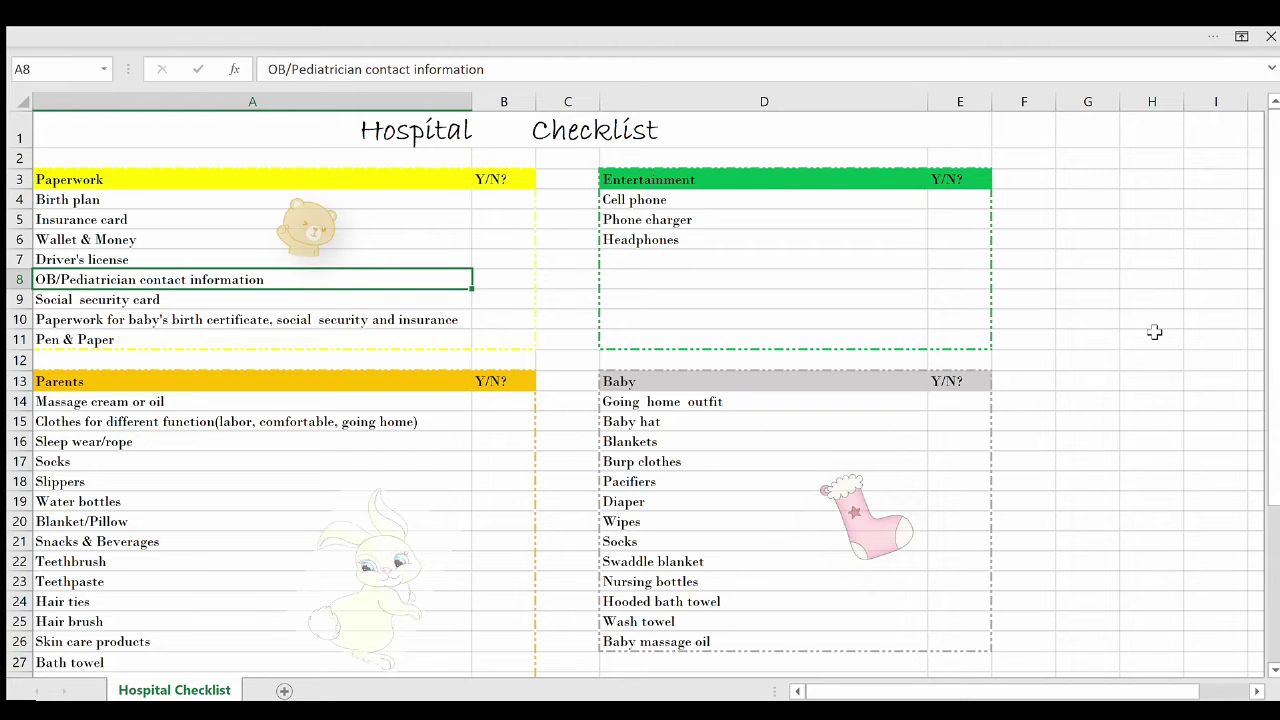
{"action": "key", "text": "Down"}
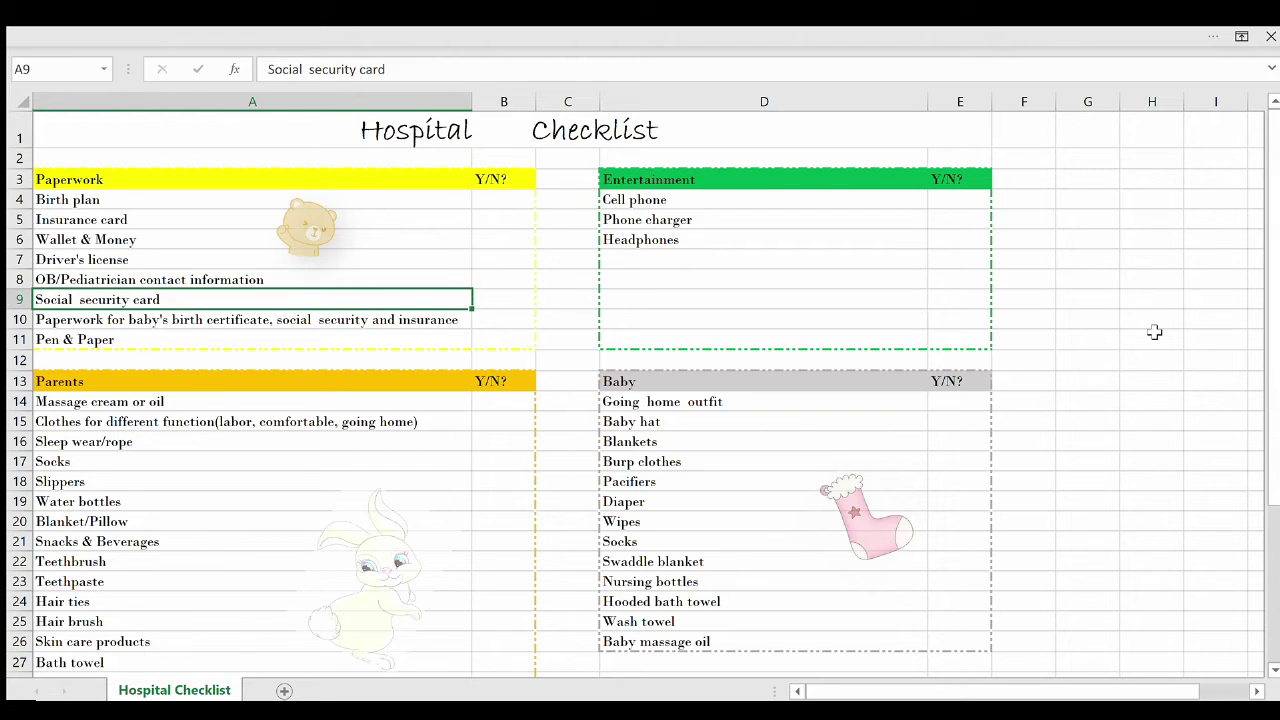
{"action": "key", "text": "Down"}
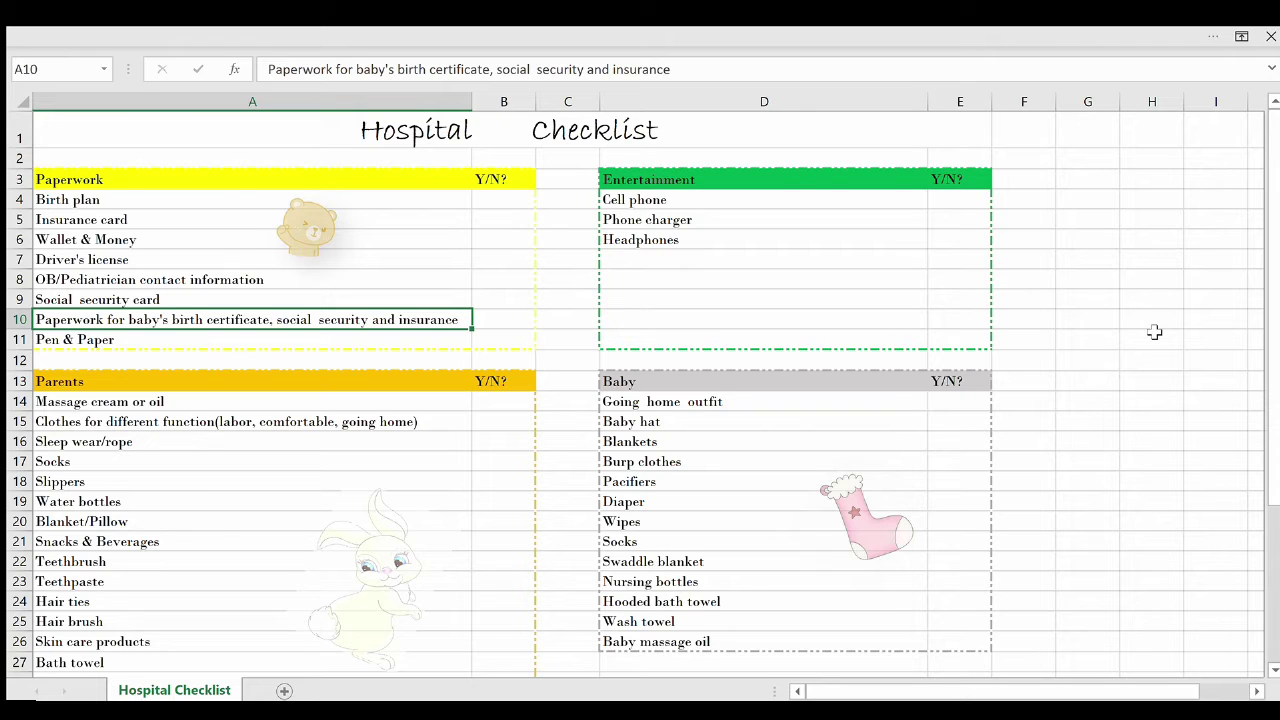
{"action": "key", "text": "Down"}
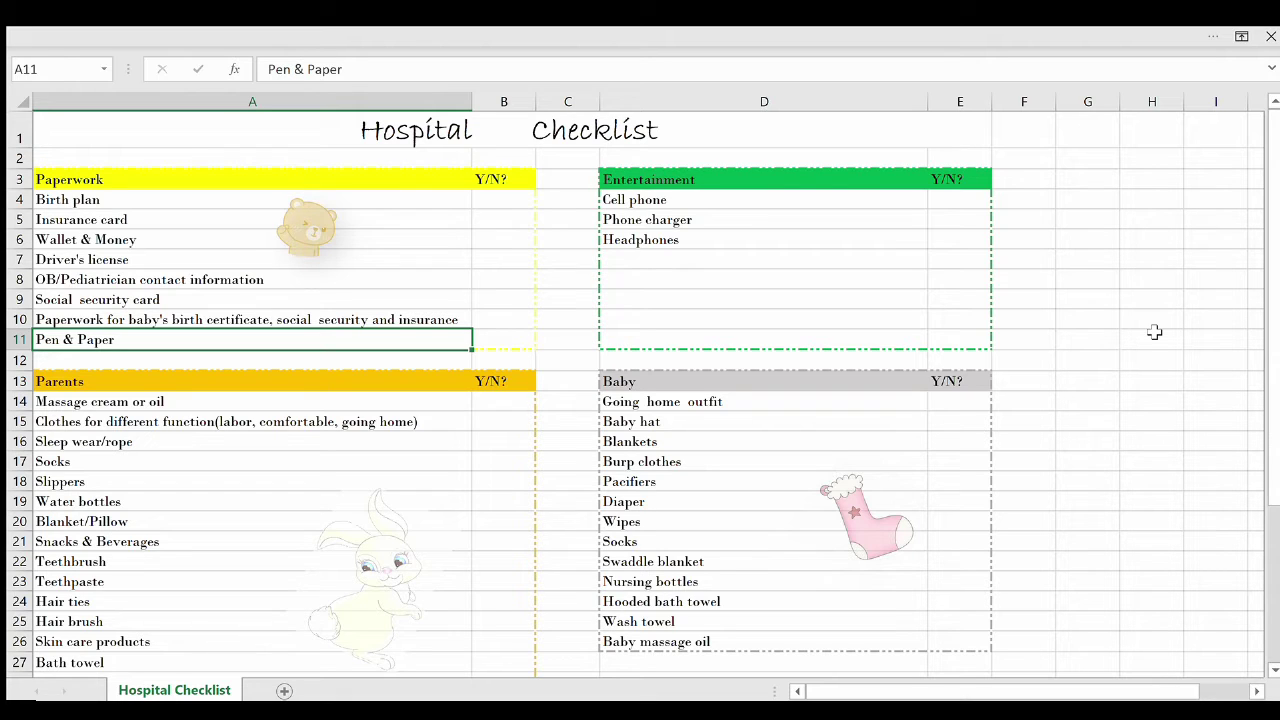
Go through the Entertainment items in column D, from Cell phone to Headphones.
{"action": "key", "text": "Right"}
{"action": "key", "text": "Right"}
{"action": "key", "text": "Right"}
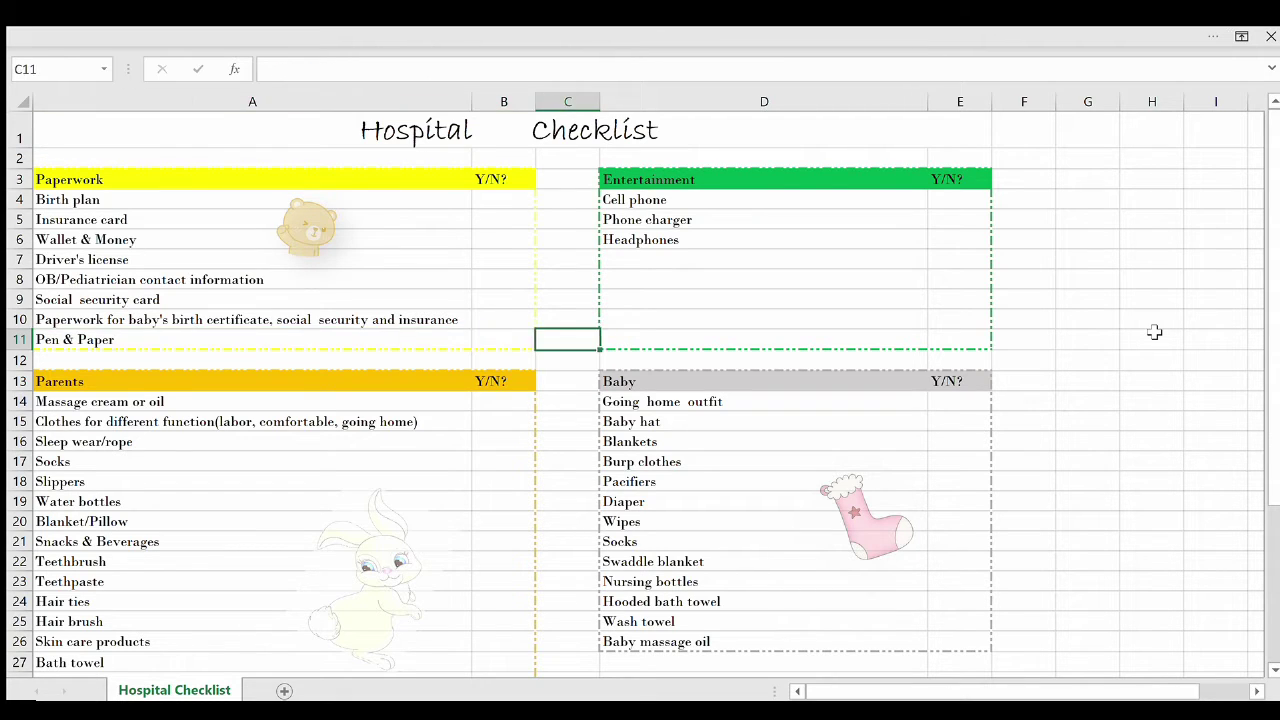
{"action": "key", "text": "Up"}
{"action": "key", "text": "Up"}
{"action": "key", "text": "Up"}
{"action": "key", "text": "Up"}
{"action": "key", "text": "Up"}
{"action": "key", "text": "Up"}
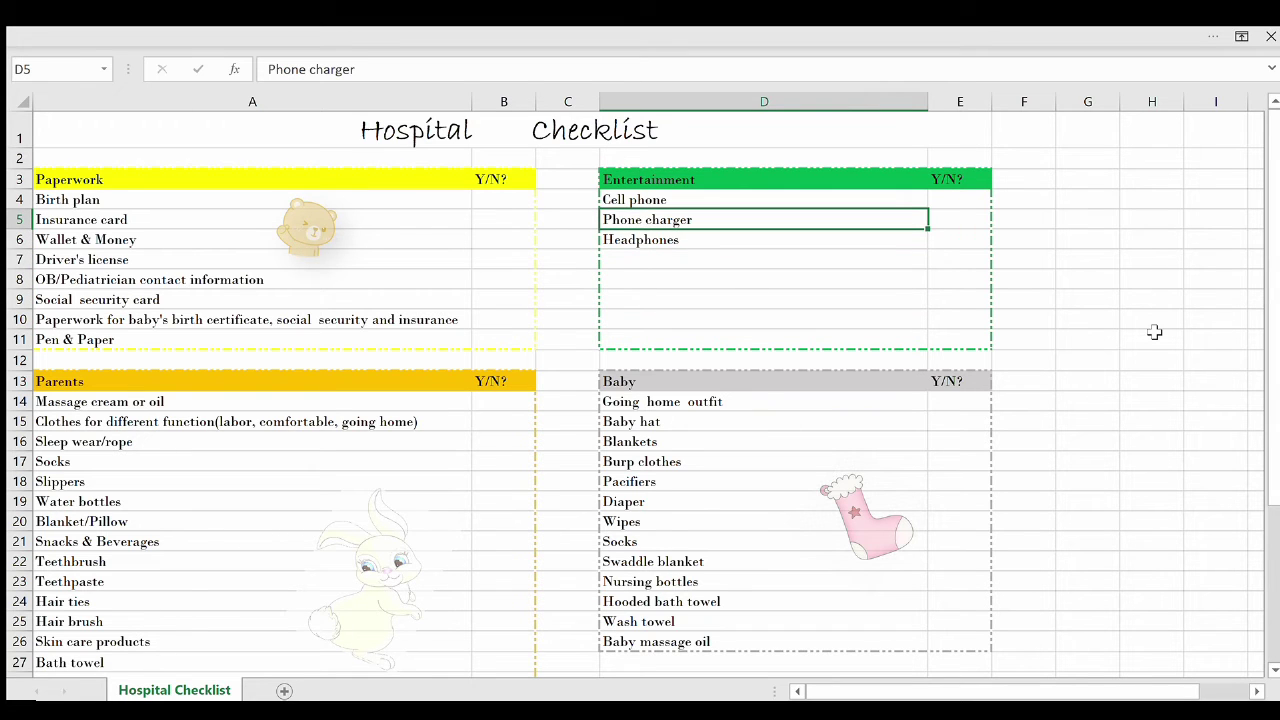
{"action": "key", "text": "Up"}
{"action": "key", "text": "Down"}
{"action": "key", "text": "Down"}
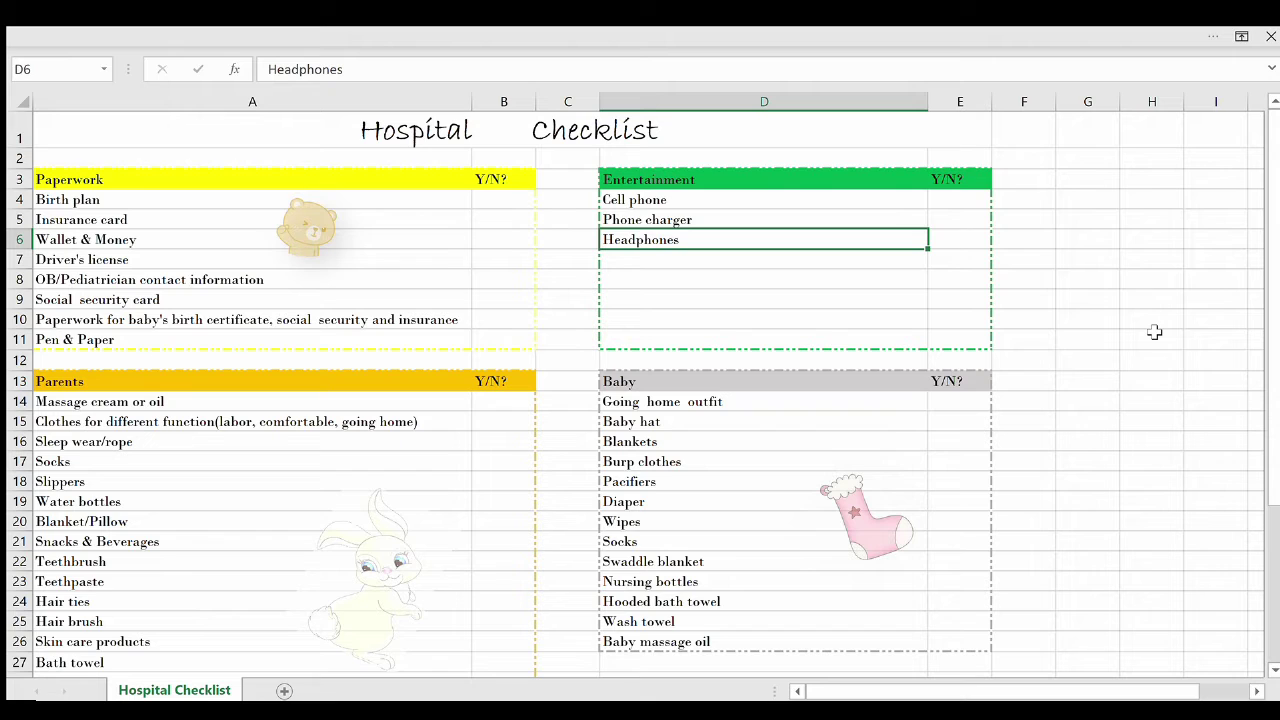
Go to the first item of the Parents section, Massage cream or oil in A14.
{"action": "key", "text": "Down"}
{"action": "key", "text": "Down"}
{"action": "key", "text": "Down"}
{"action": "key", "text": "Down"}
{"action": "key", "text": "Down"}
{"action": "key", "text": "Down"}
{"action": "key", "text": "Down"}
{"action": "key", "text": "Down"}
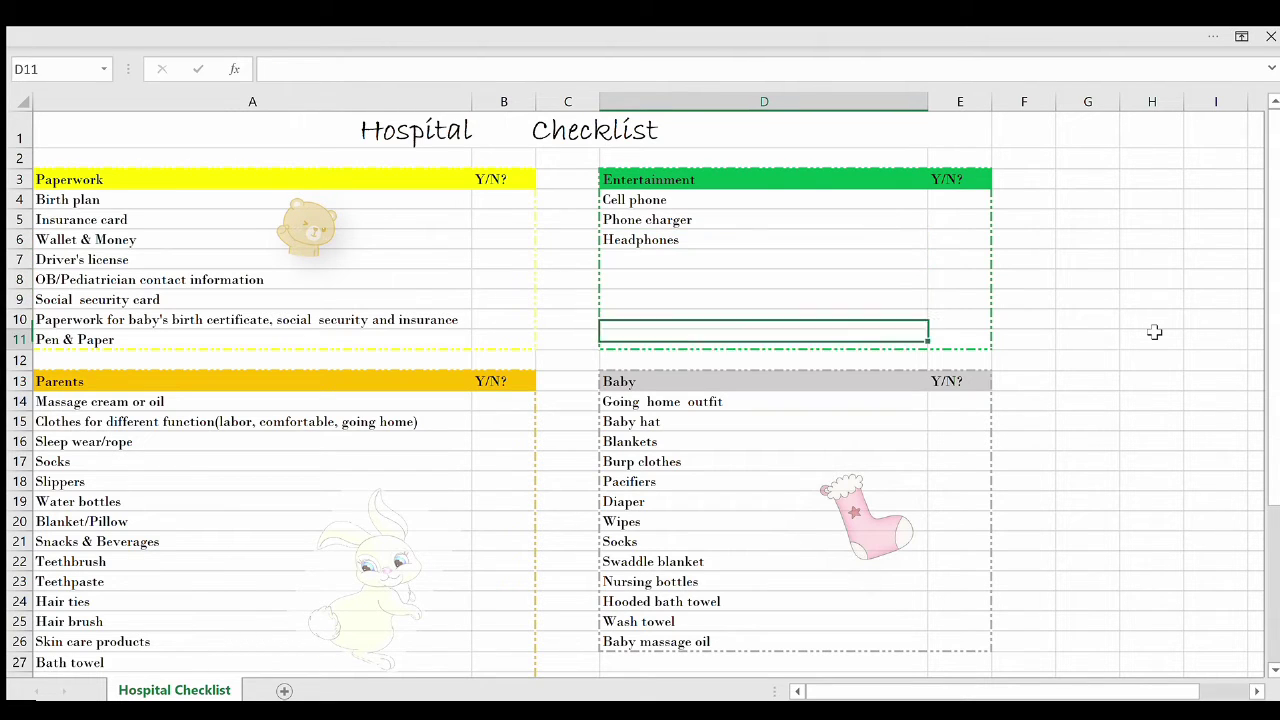
{"action": "key", "text": "Left"}
{"action": "key", "text": "Left"}
{"action": "key", "text": "Left"}
{"action": "key", "text": "Down"}
{"action": "key", "text": "Down"}
{"action": "key", "text": "Down"}
{"action": "key", "text": "Down"}
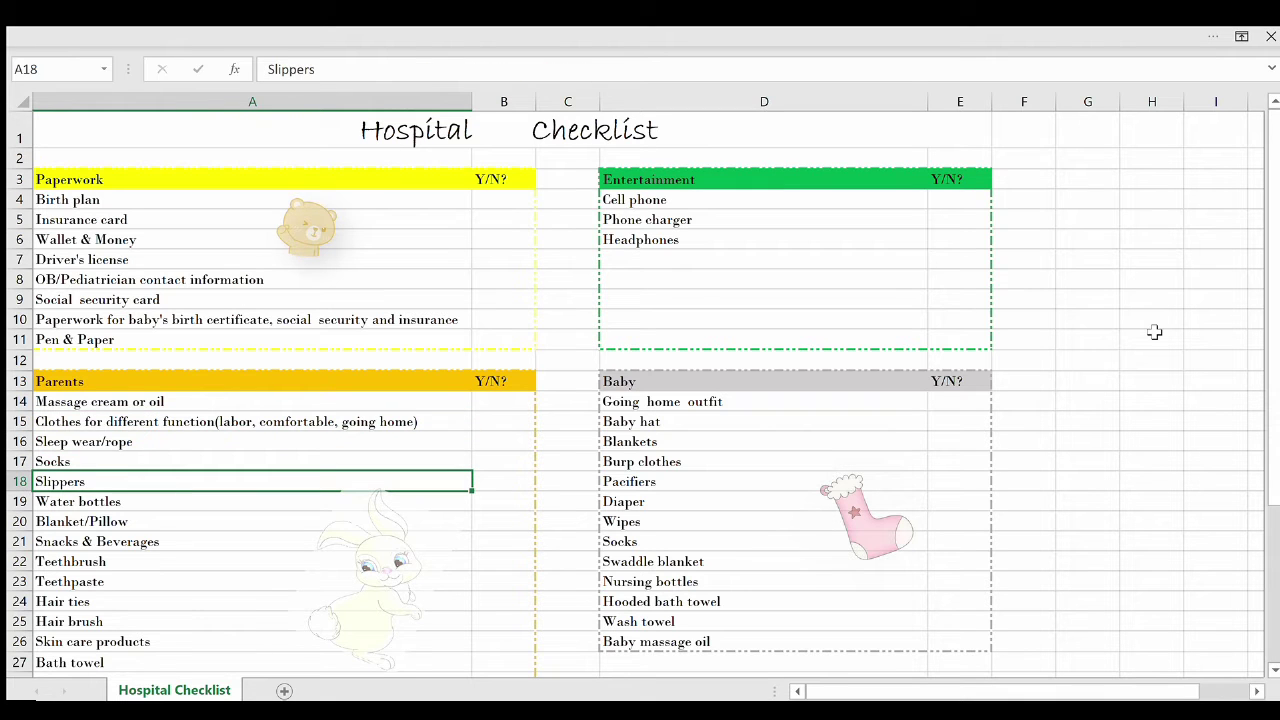
{"action": "key", "text": "Up"}
{"action": "key", "text": "Up"}
{"action": "key", "text": "Up"}
{"action": "key", "text": "Up"}
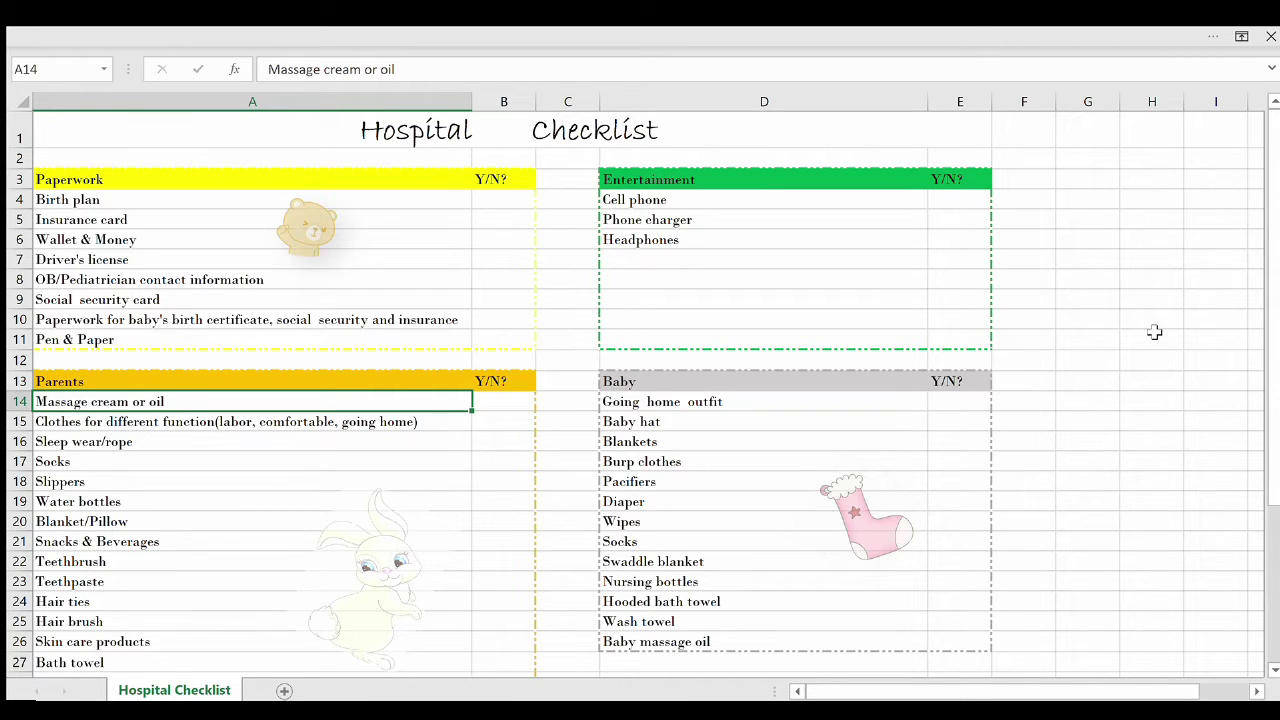
Go through the Parents items one by one, from the clothes entry in A15 to Snacks & Beverages in A21.
{"action": "key", "text": "Down"}
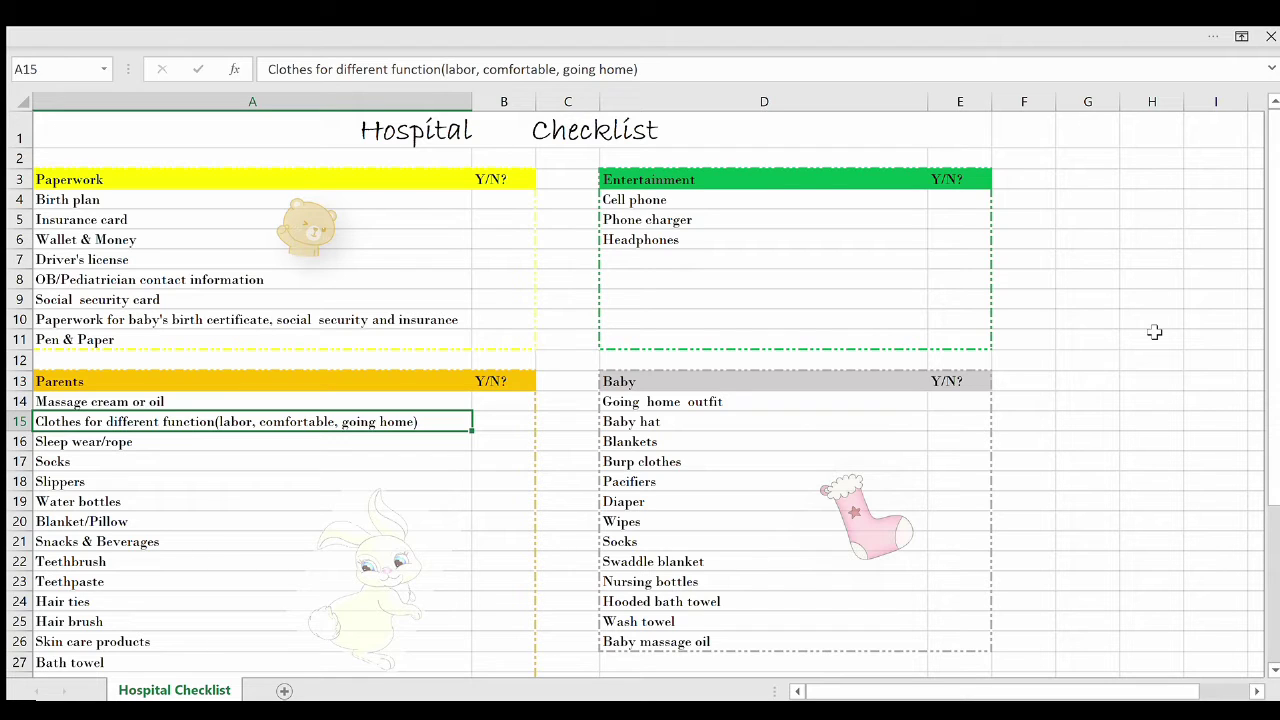
{"action": "key", "text": "Down"}
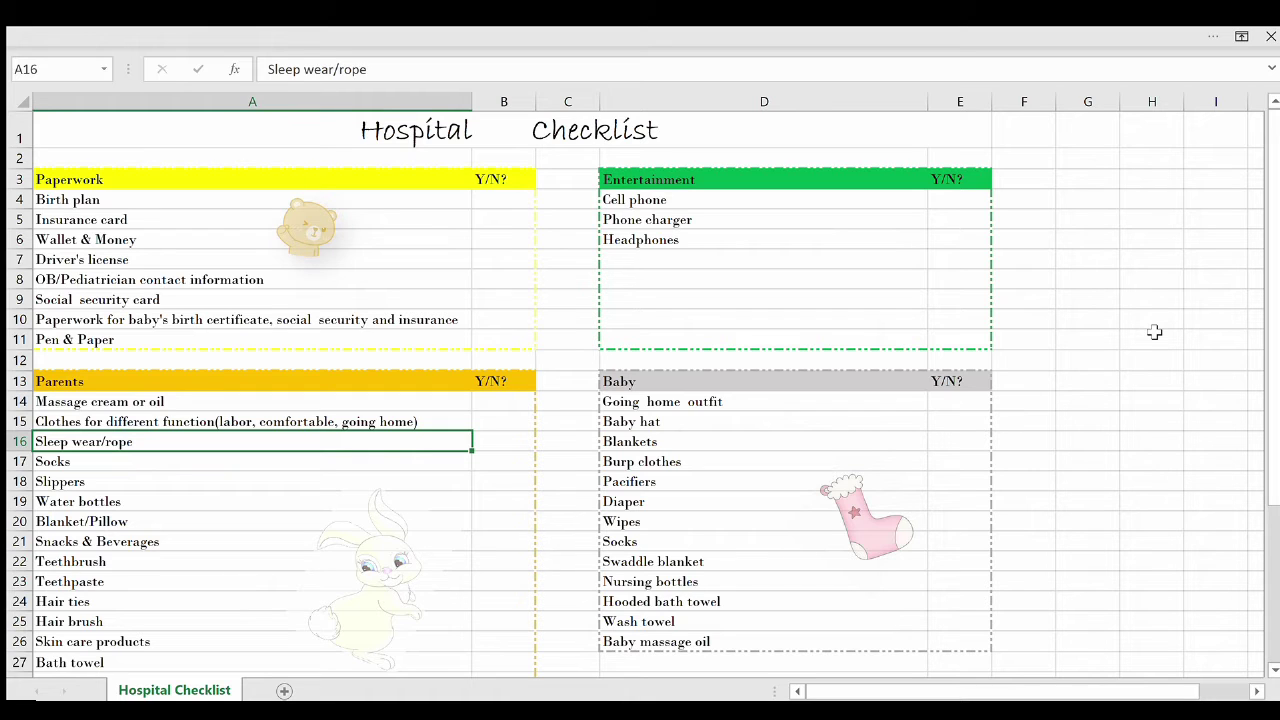
{"action": "key", "text": "Down"}
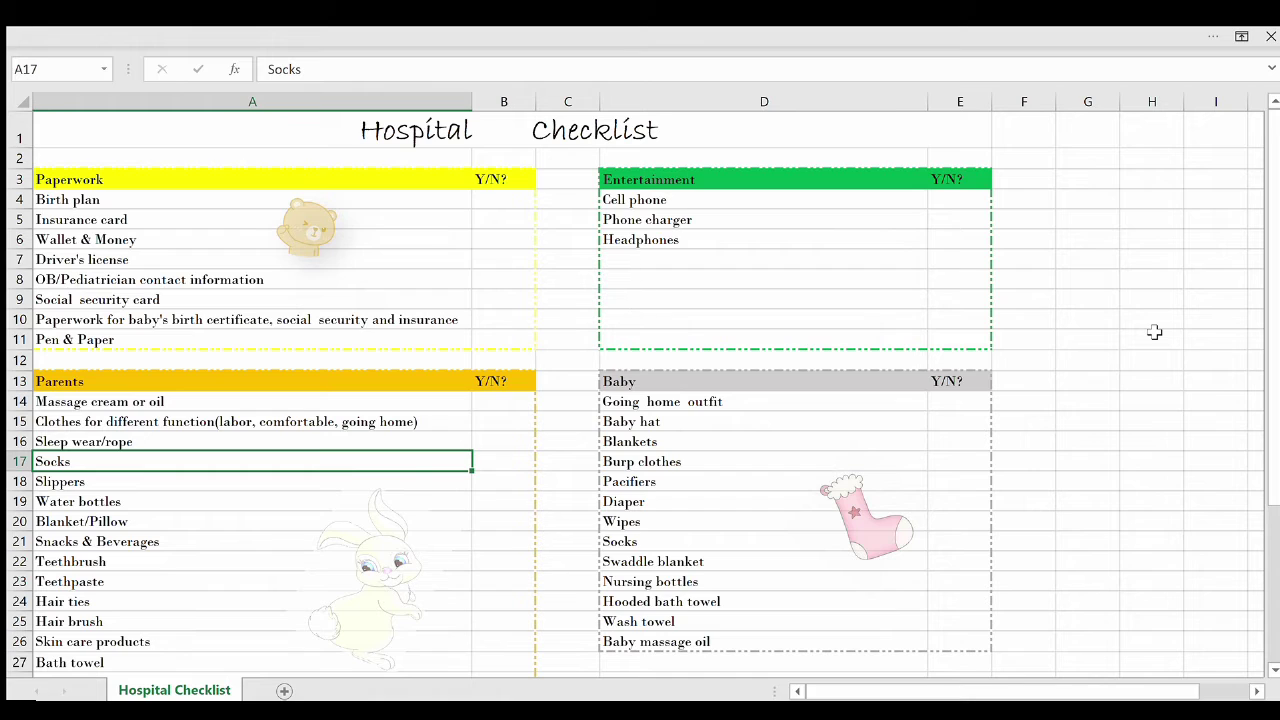
{"action": "key", "text": "Down"}
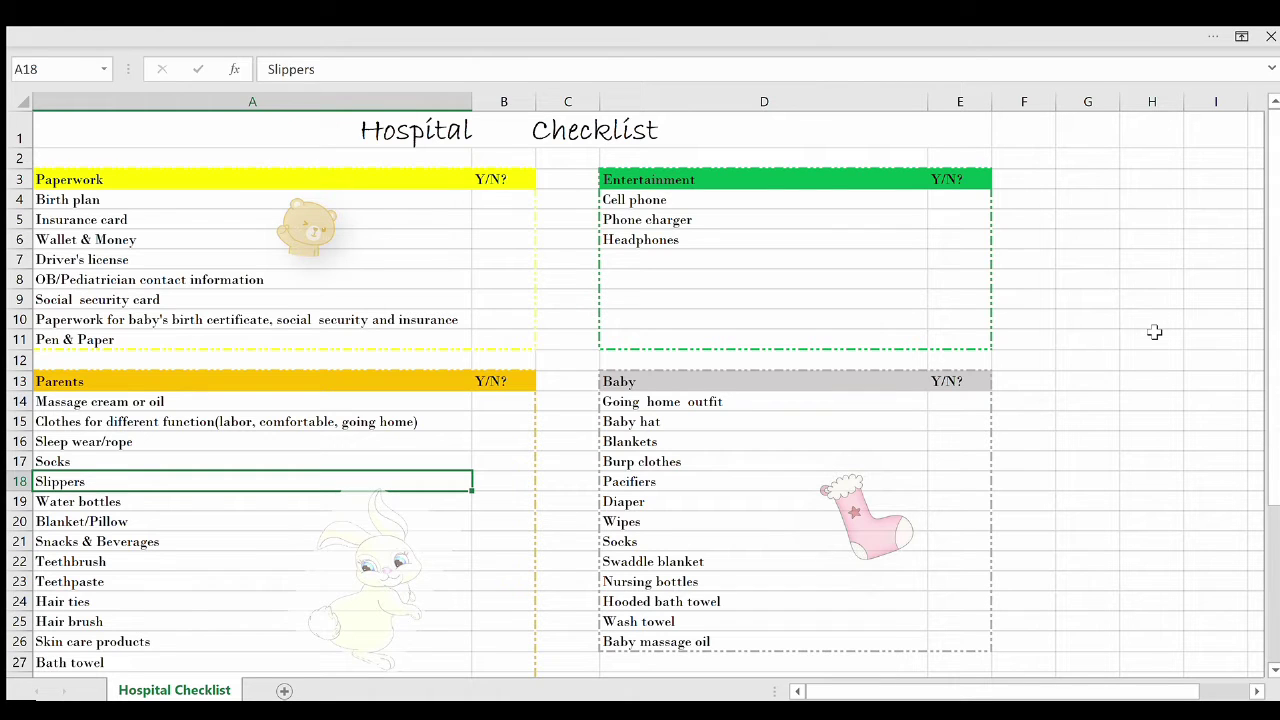
{"action": "key", "text": "Down"}
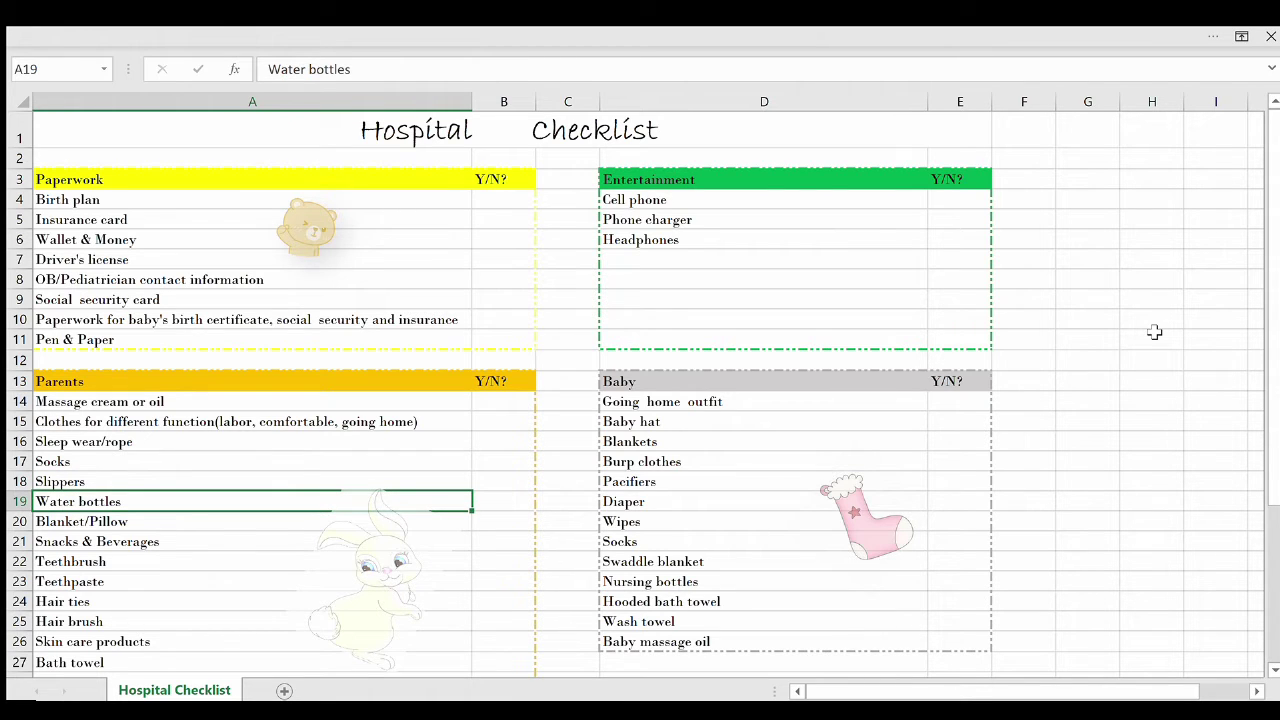
{"action": "key", "text": "Down"}
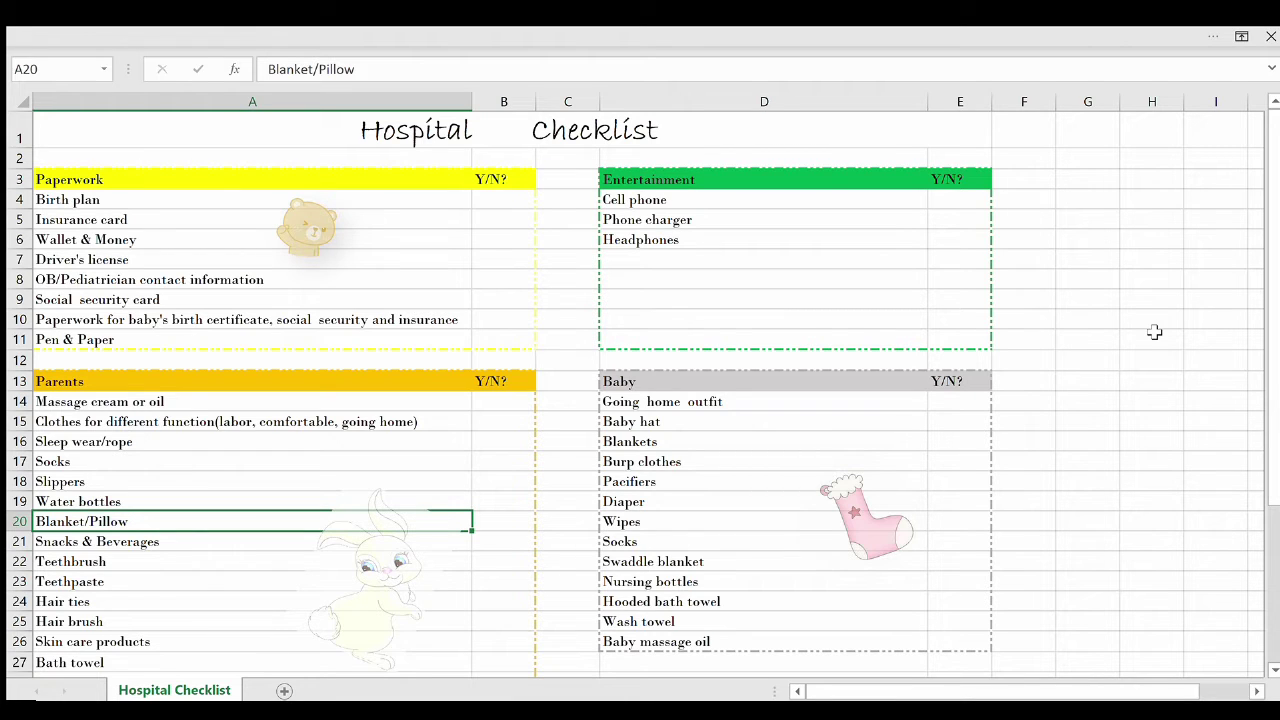
{"action": "key", "text": "Down"}
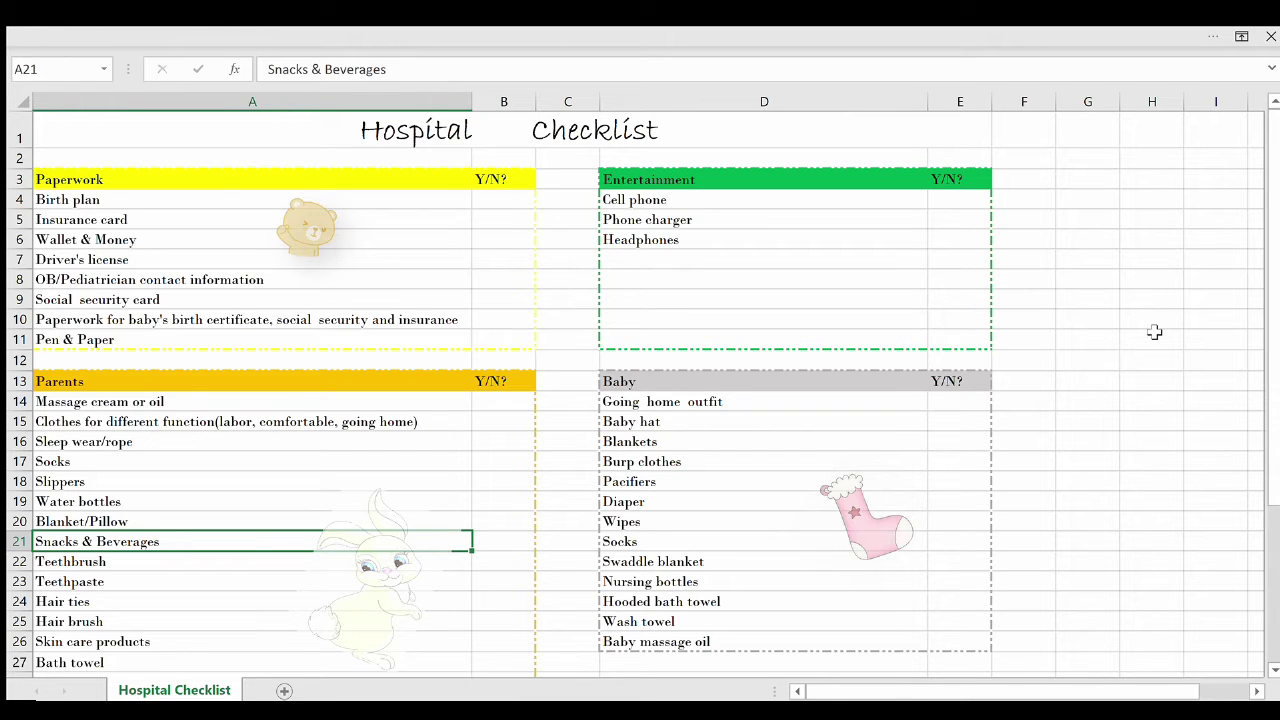
Continue through the Parents items one by one, from Teethbrush in A22 to Bath towel in A27.
{"action": "key", "text": "Down"}
{"action": "key", "text": "Down"}
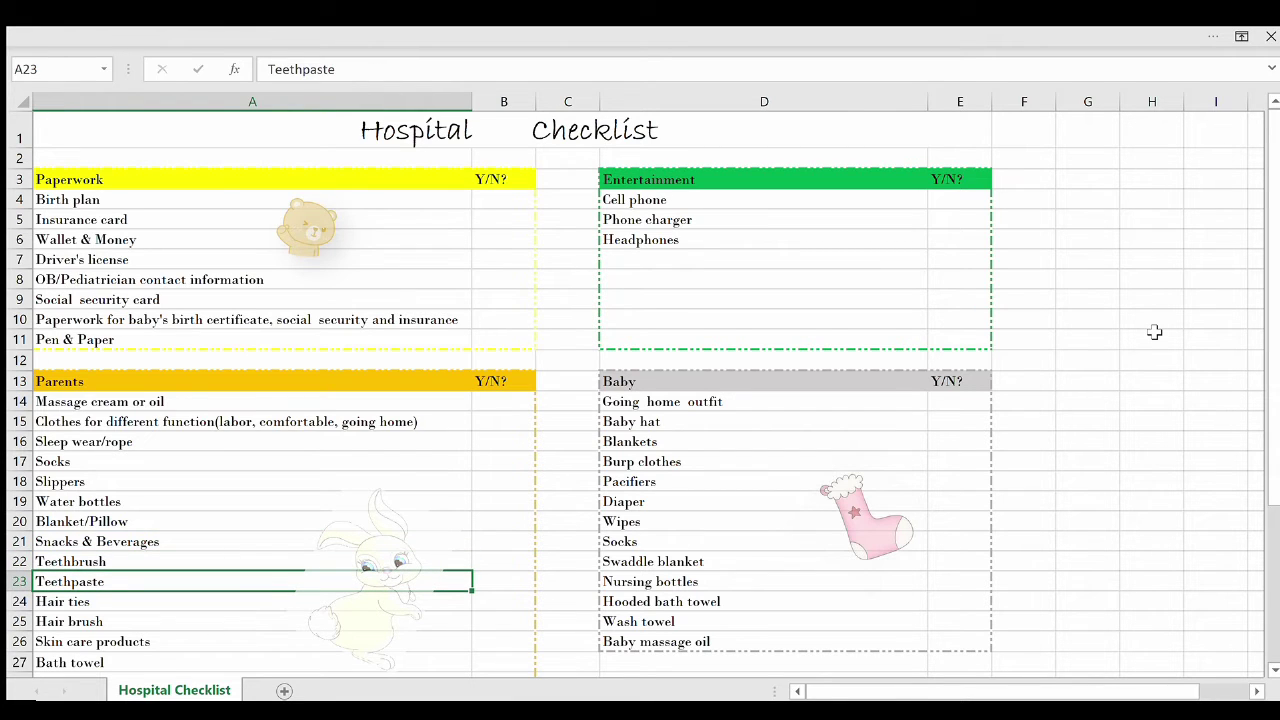
{"action": "key", "text": "Down"}
{"action": "key", "text": "Down"}
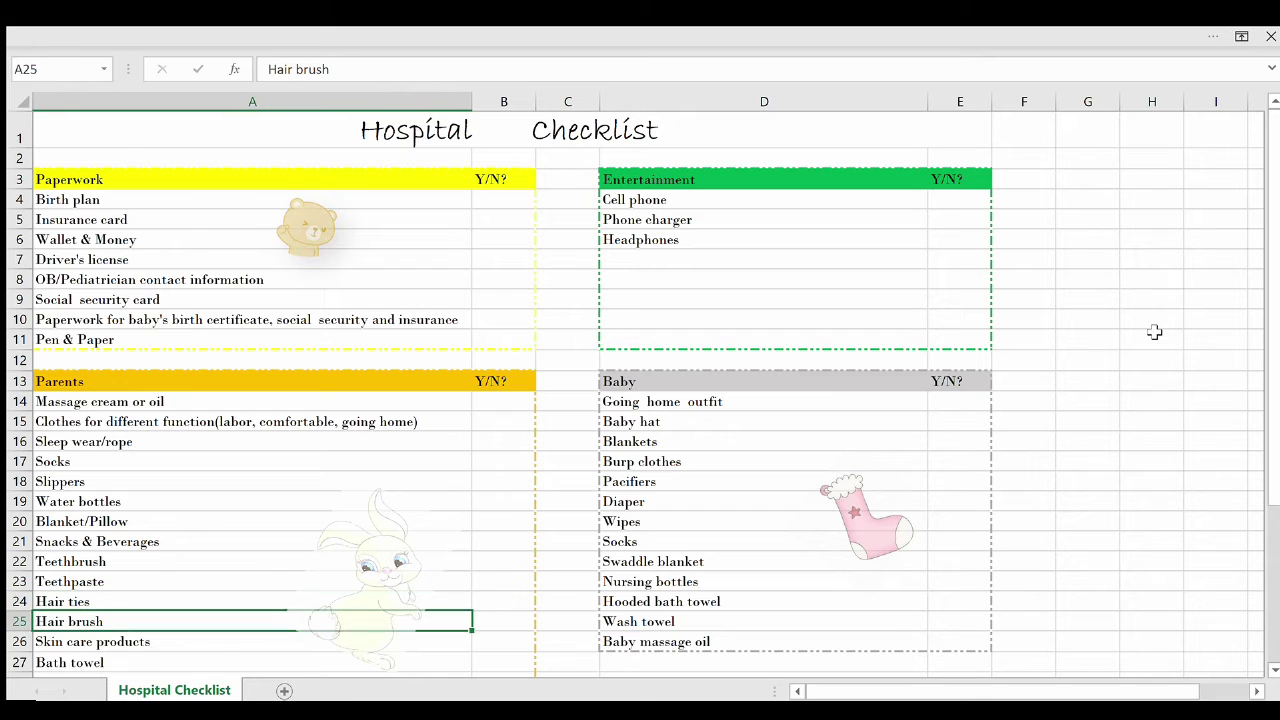
{"action": "key", "text": "Down"}
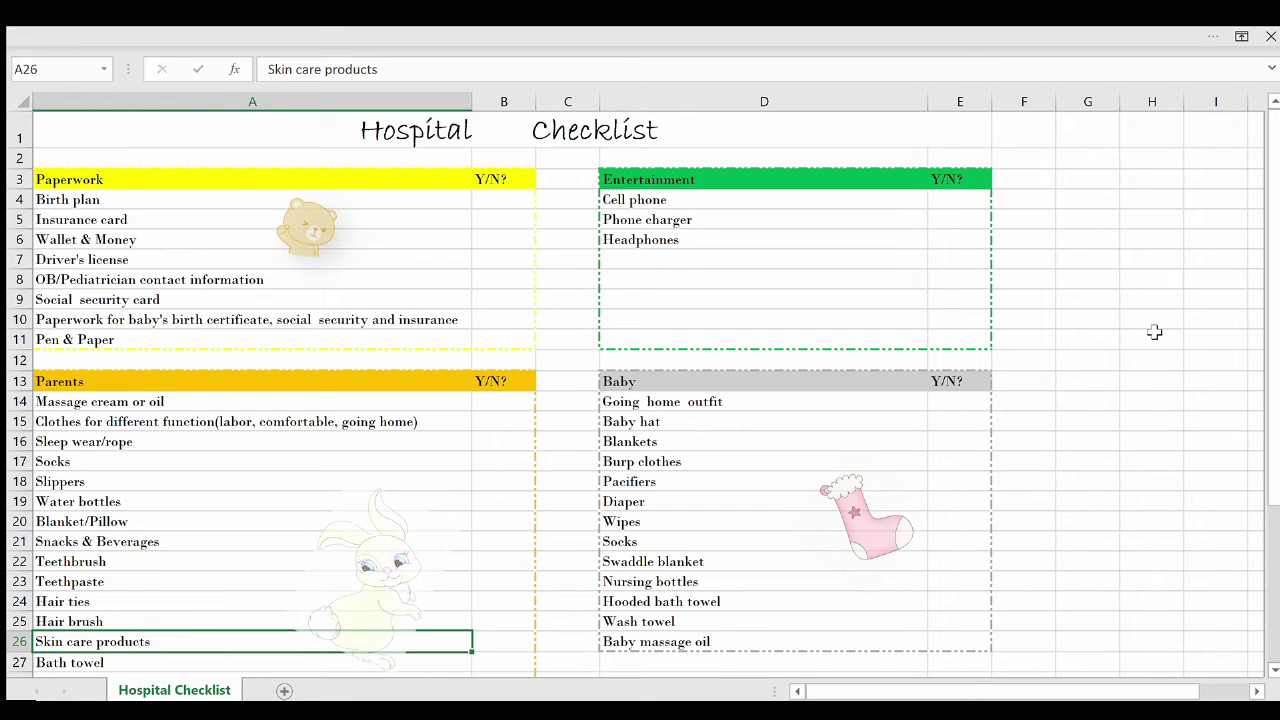
{"action": "key", "text": "Down"}
{"action": "key", "text": "Down"}
{"action": "key", "text": "Down"}
{"action": "key", "text": "Up"}
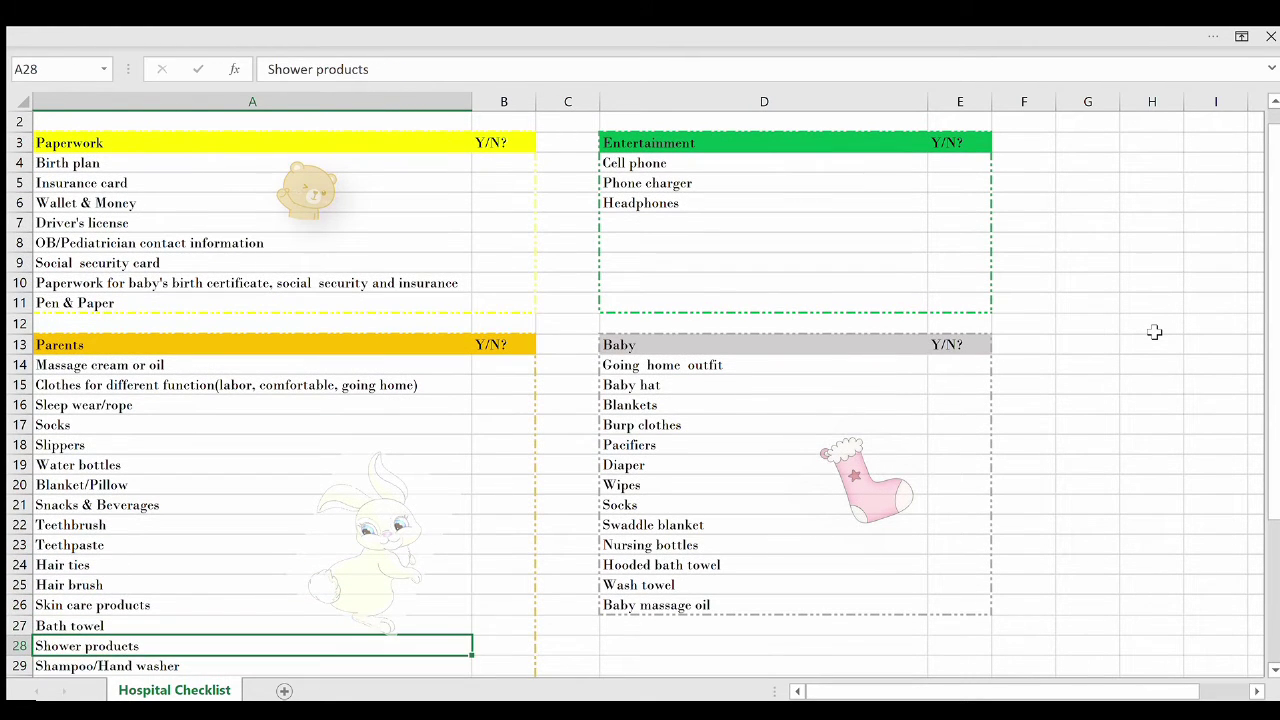
{"action": "key", "text": "Up"}
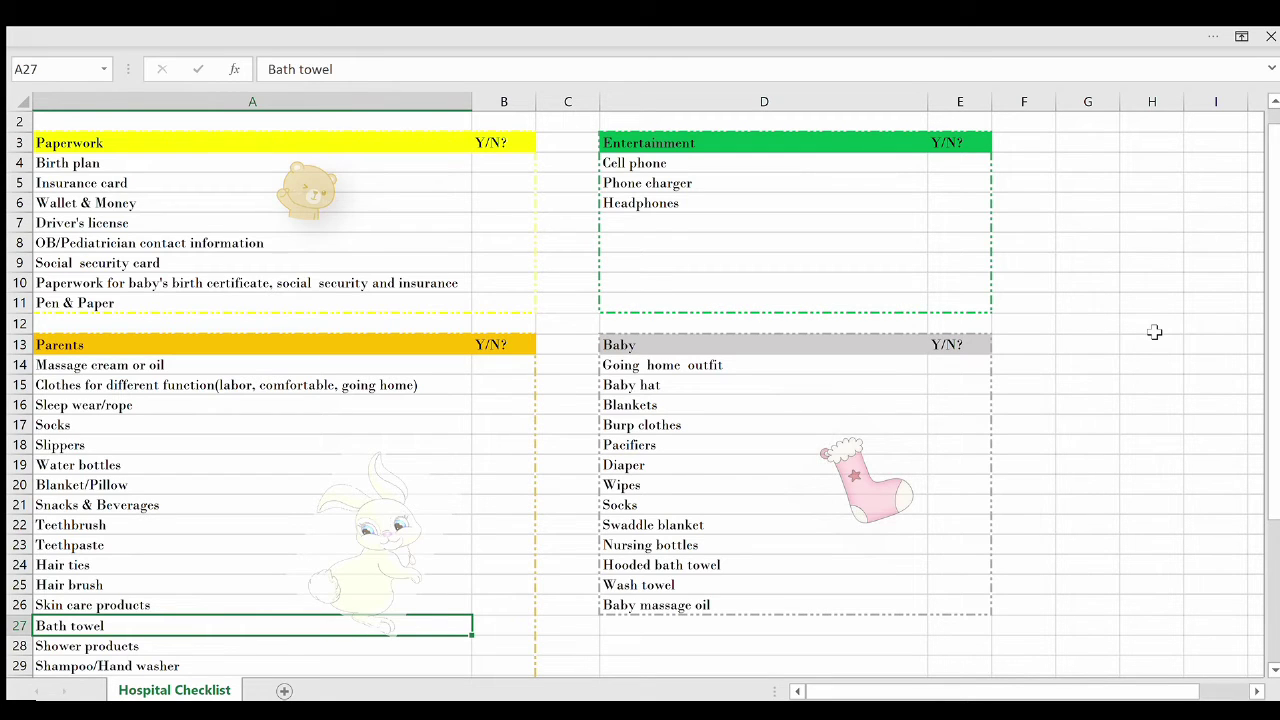
Go through the remaining Parents items, from Shower products in A28 to Perineum Spray in A31.
{"action": "key", "text": "Down"}
{"action": "key", "text": "Down"}
{"action": "key", "text": "Down"}
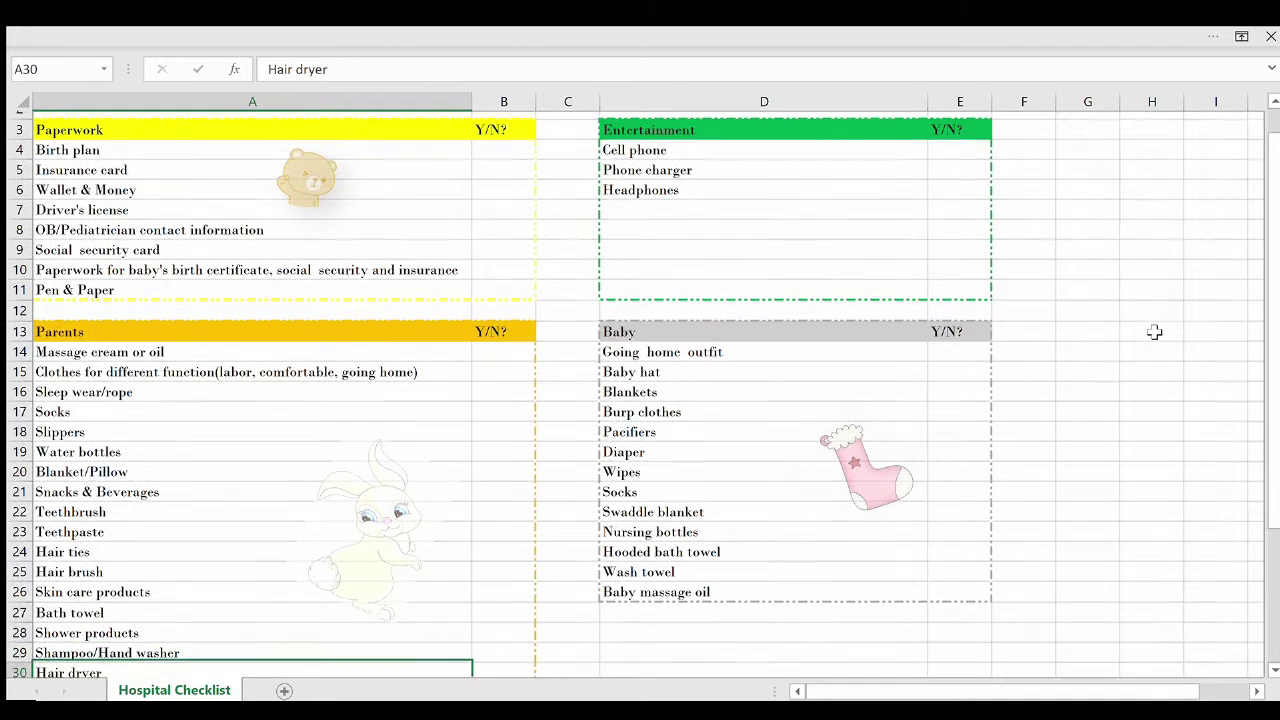
{"action": "key", "text": "Up"}
{"action": "key", "text": "Down"}
{"action": "key", "text": "Down"}
{"action": "key", "text": "Up"}
{"action": "key", "text": "Up"}
{"action": "key", "text": "Up"}
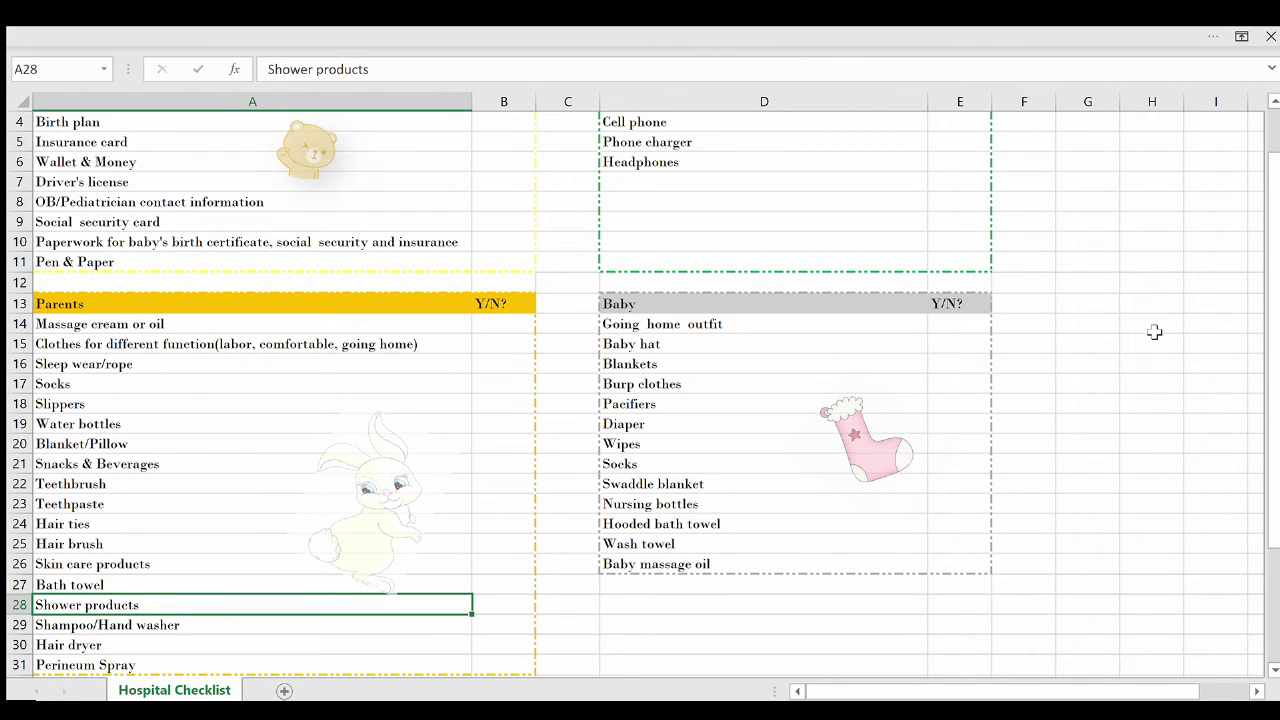
{"action": "key", "text": "Down"}
{"action": "key", "text": "Down"}
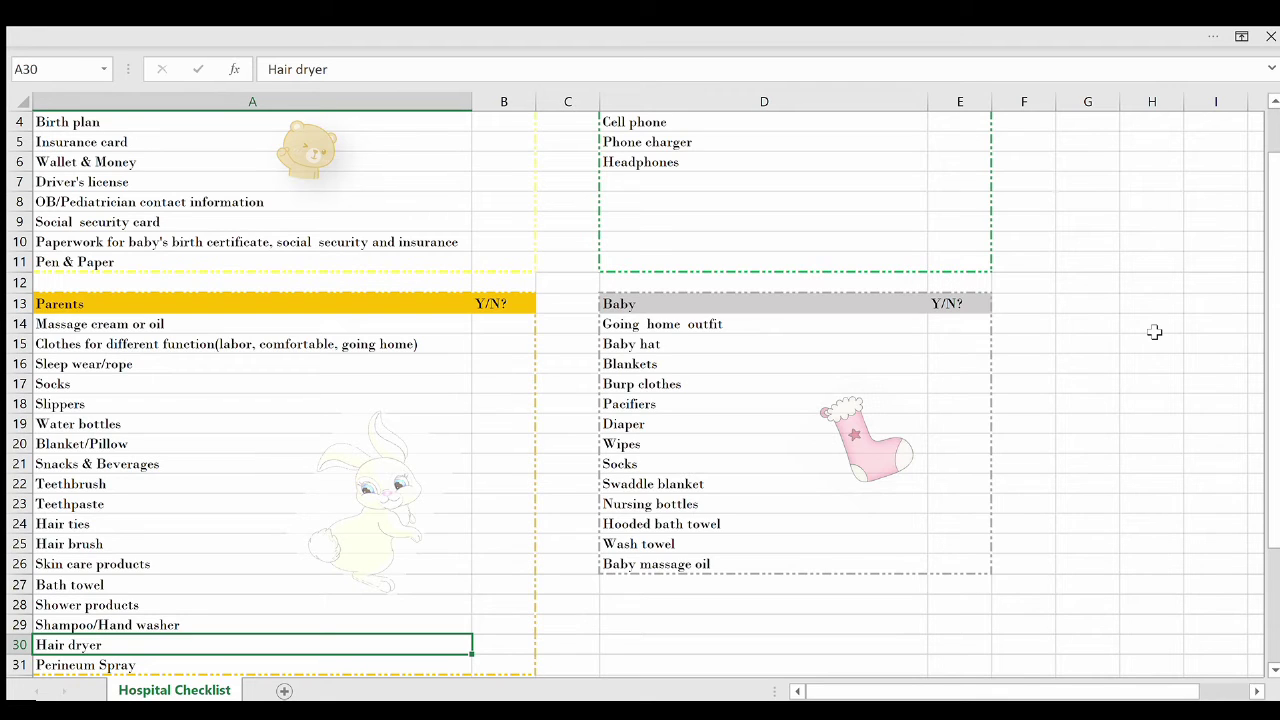
{"action": "key", "text": "Down"}
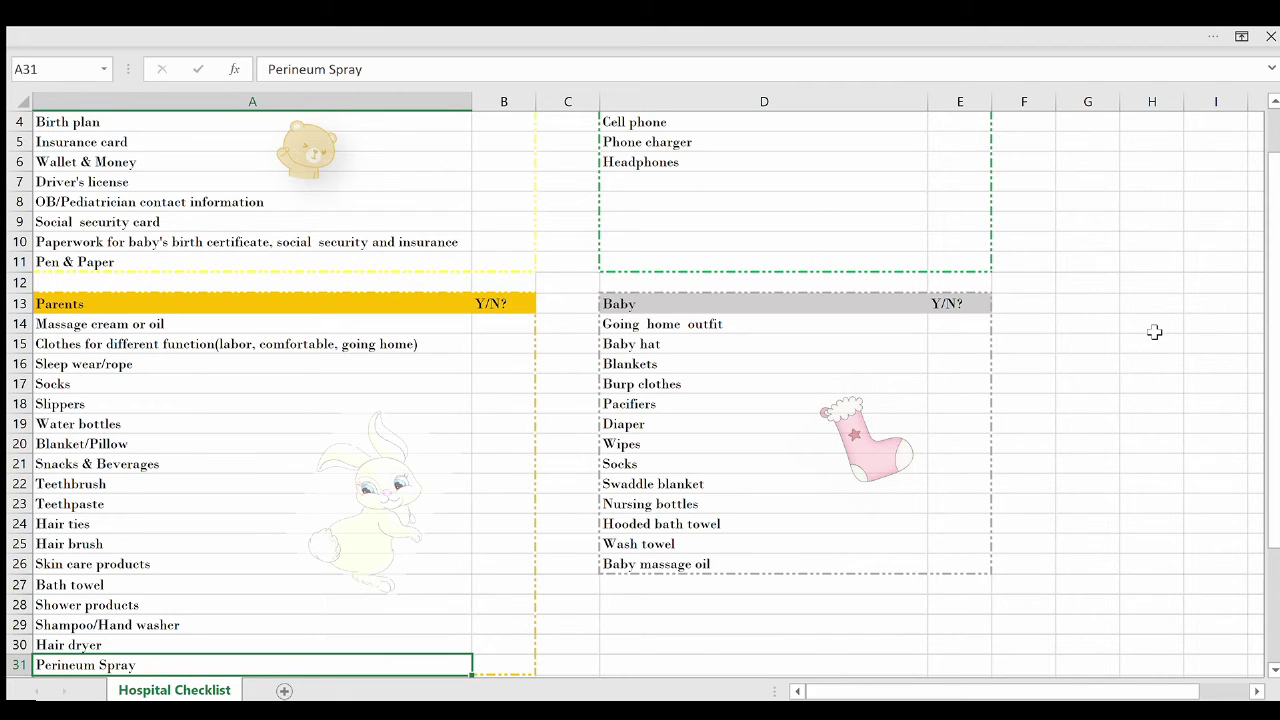
Go to the first item of the Baby section, Going home outfit in D14.
{"action": "key", "text": "Right"}
{"action": "key", "text": "Right"}
{"action": "key", "text": "Right"}
{"action": "key", "text": "Up"}
{"action": "key", "text": "Up"}
{"action": "key", "text": "Up"}
{"action": "key", "text": "Up"}
{"action": "key", "text": "Up"}
{"action": "key", "text": "Up"}
{"action": "key", "text": "Up"}
{"action": "key", "text": "Up"}
{"action": "key", "text": "Up"}
{"action": "key", "text": "Up"}
{"action": "key", "text": "Up"}
{"action": "key", "text": "Up"}
{"action": "key", "text": "Up"}
{"action": "key", "text": "Up"}
{"action": "key", "text": "Up"}
{"action": "key", "text": "Up"}
{"action": "key", "text": "Up"}
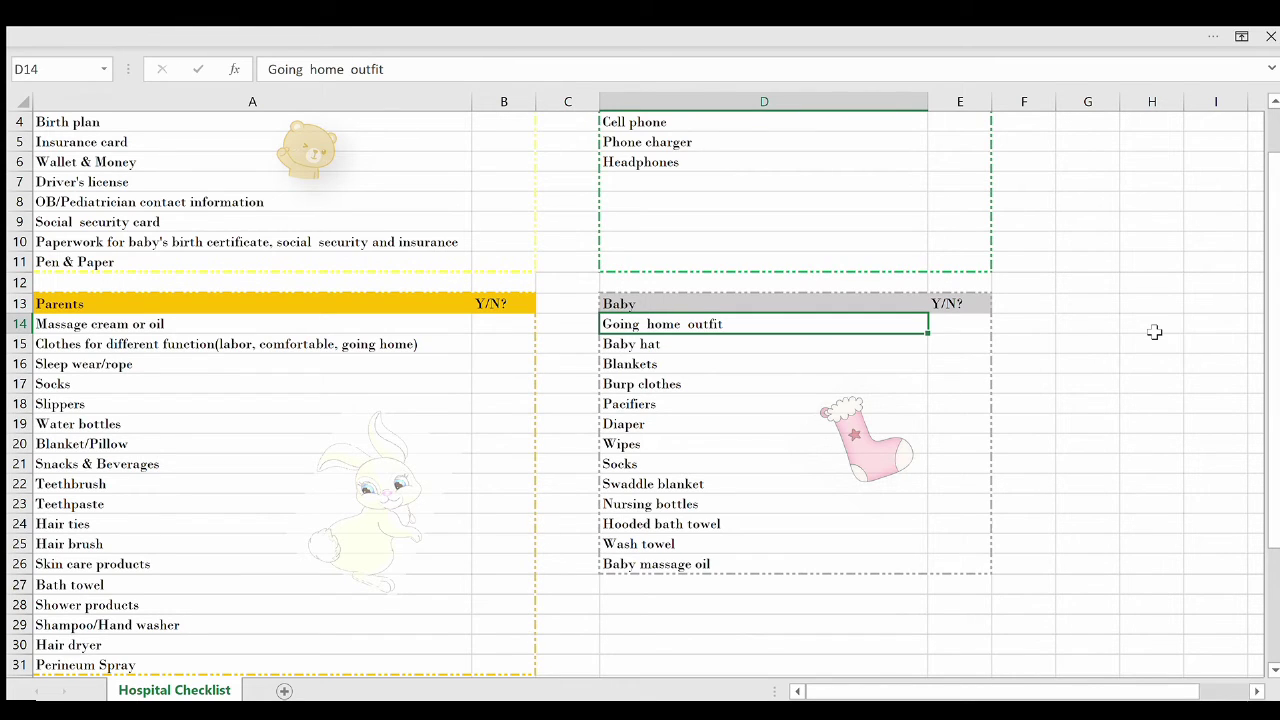
Go through the Baby items one by one, from Baby hat in D15 to Baby massage oil in D26.
{"action": "key", "text": "Down"}
{"action": "key", "text": "Down"}
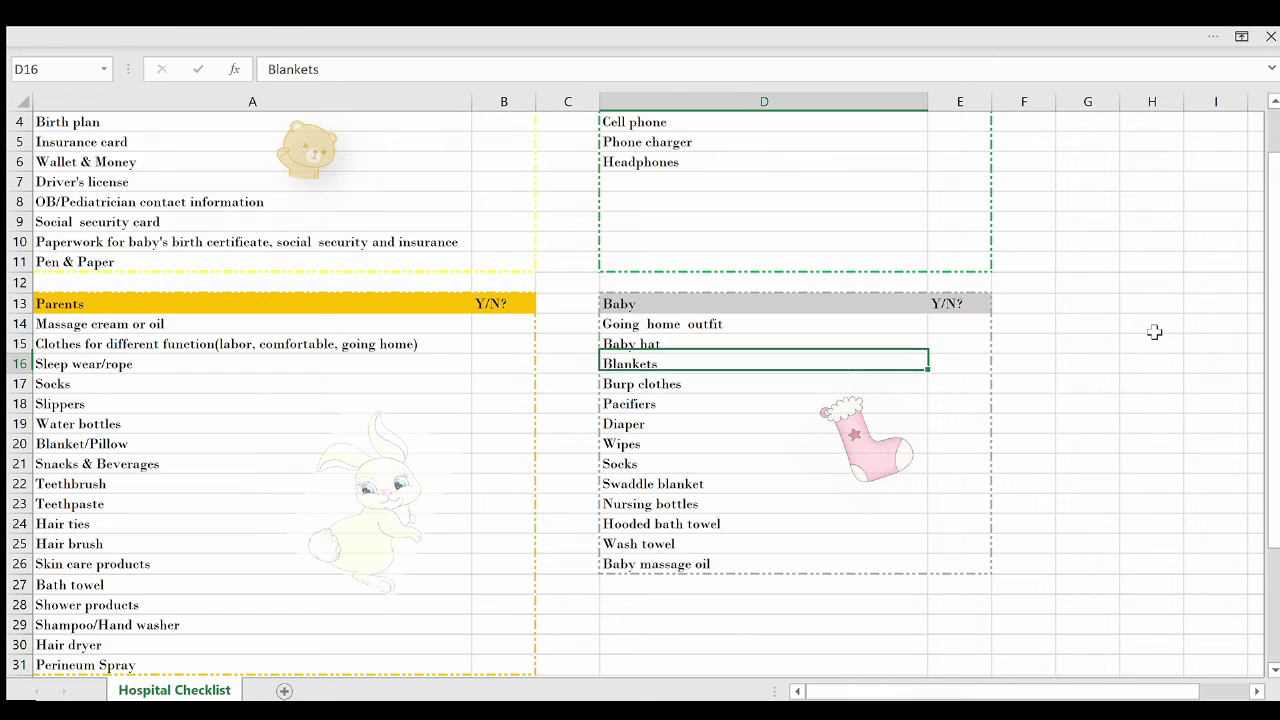
{"action": "key", "text": "Down"}
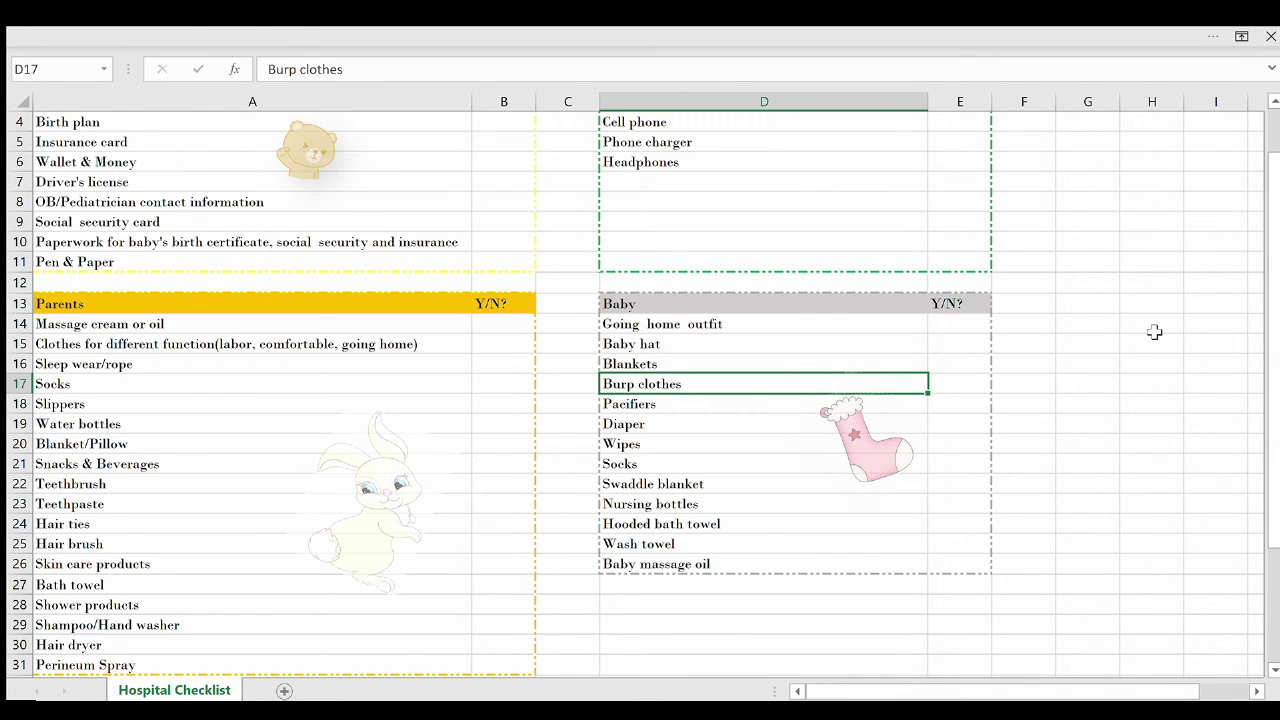
{"action": "key", "text": "Down"}
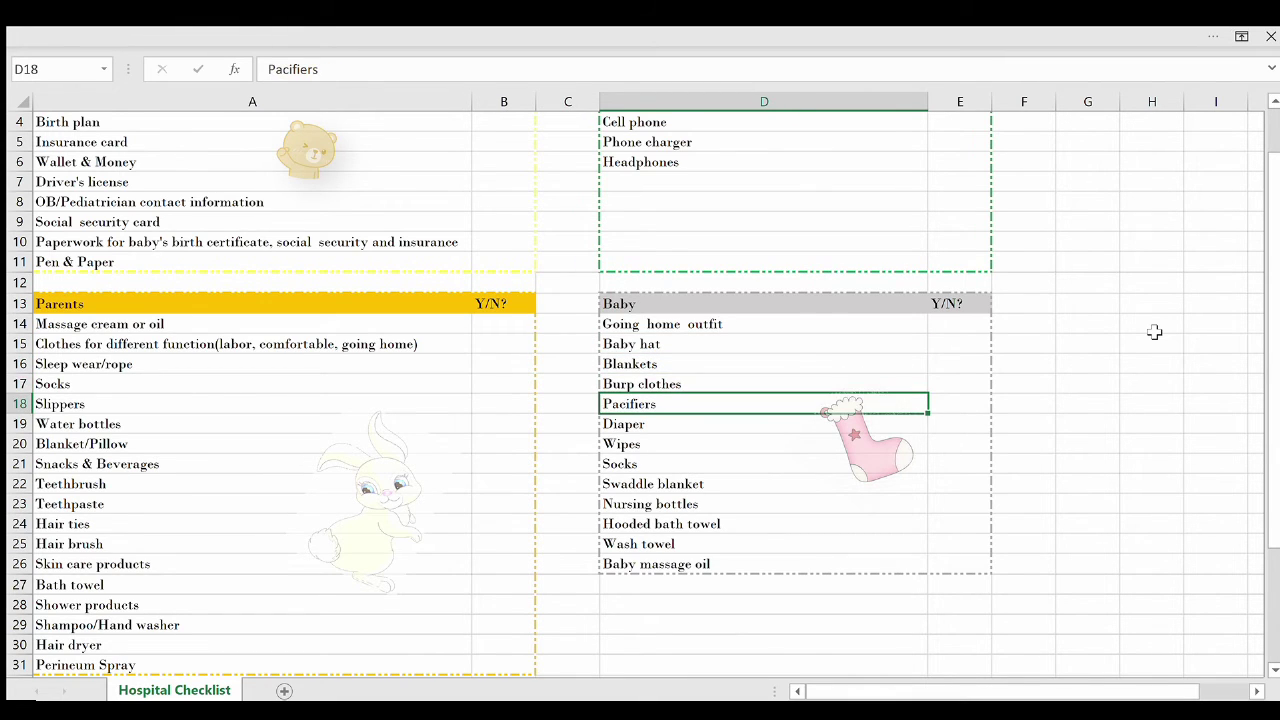
{"action": "key", "text": "Down"}
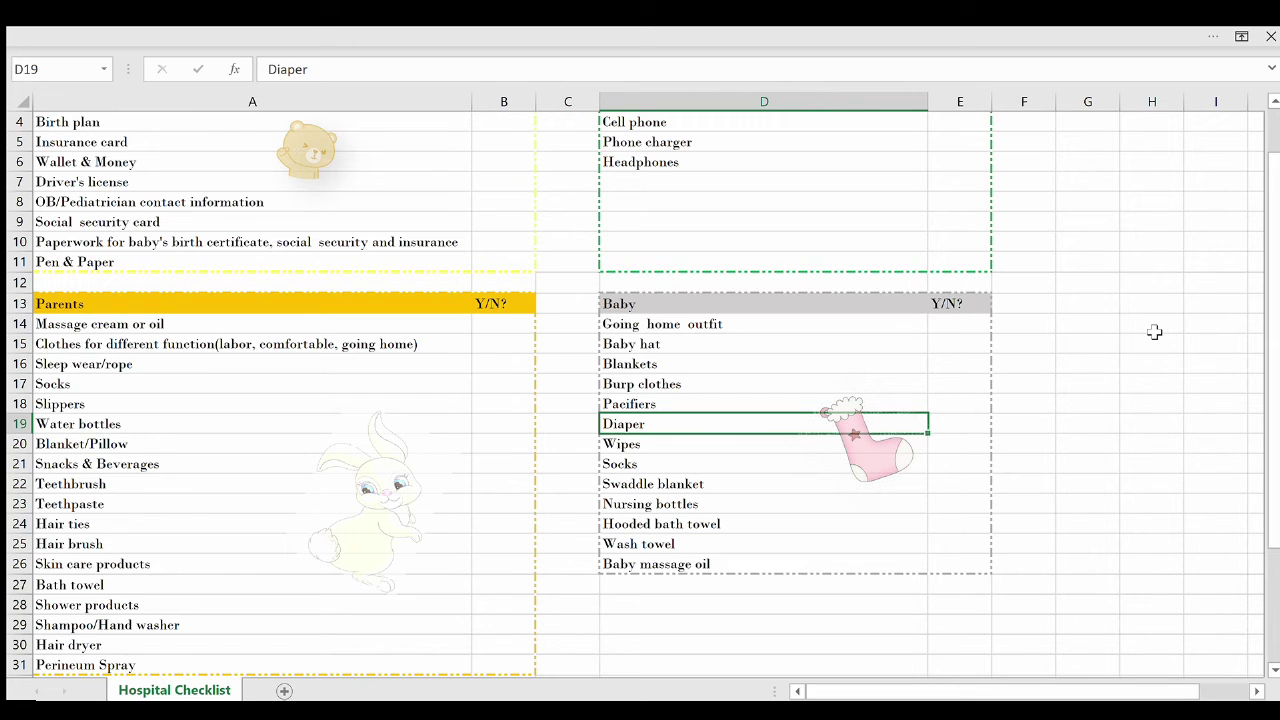
{"action": "key", "text": "Down"}
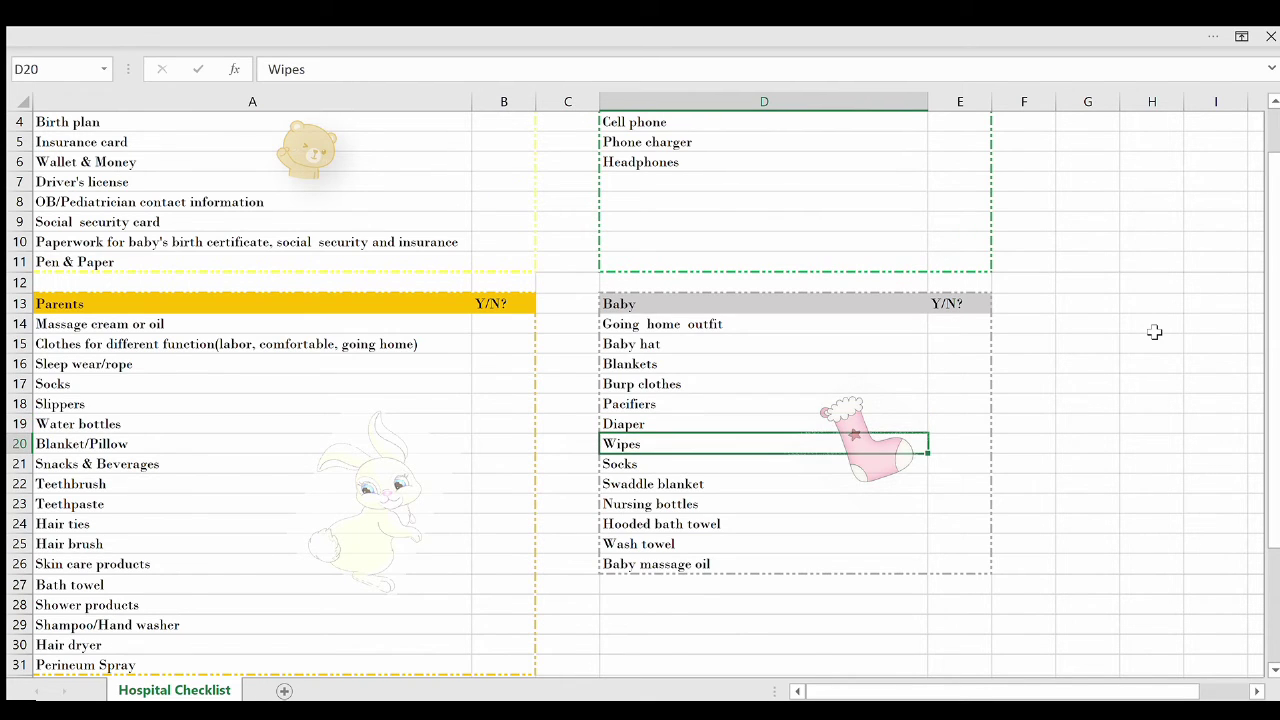
{"action": "key", "text": "Down"}
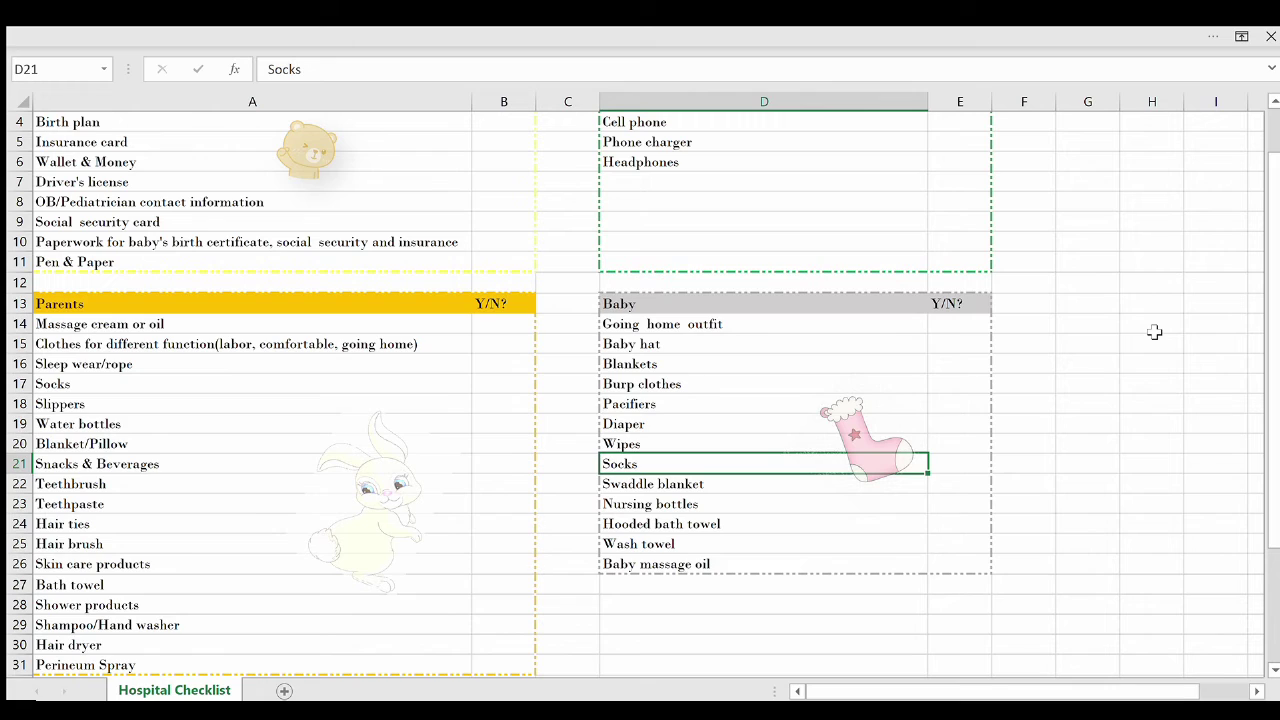
{"action": "key", "text": "Down"}
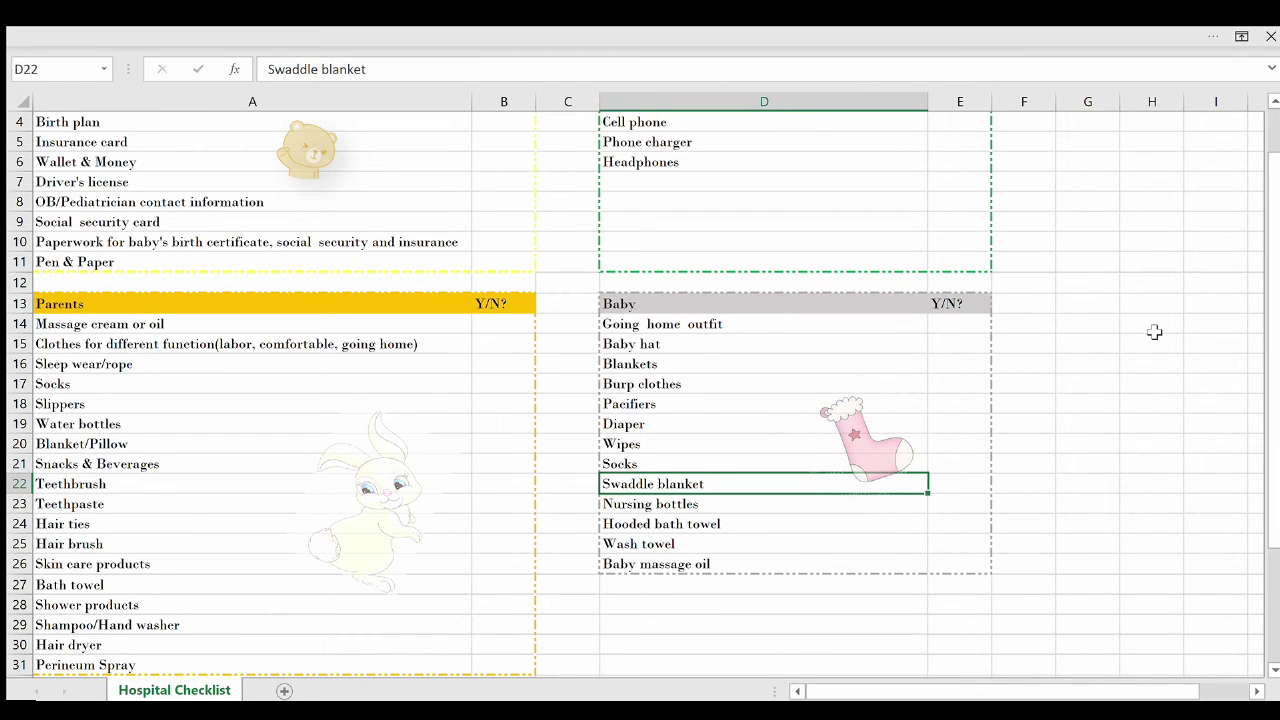
{"action": "key", "text": "Down"}
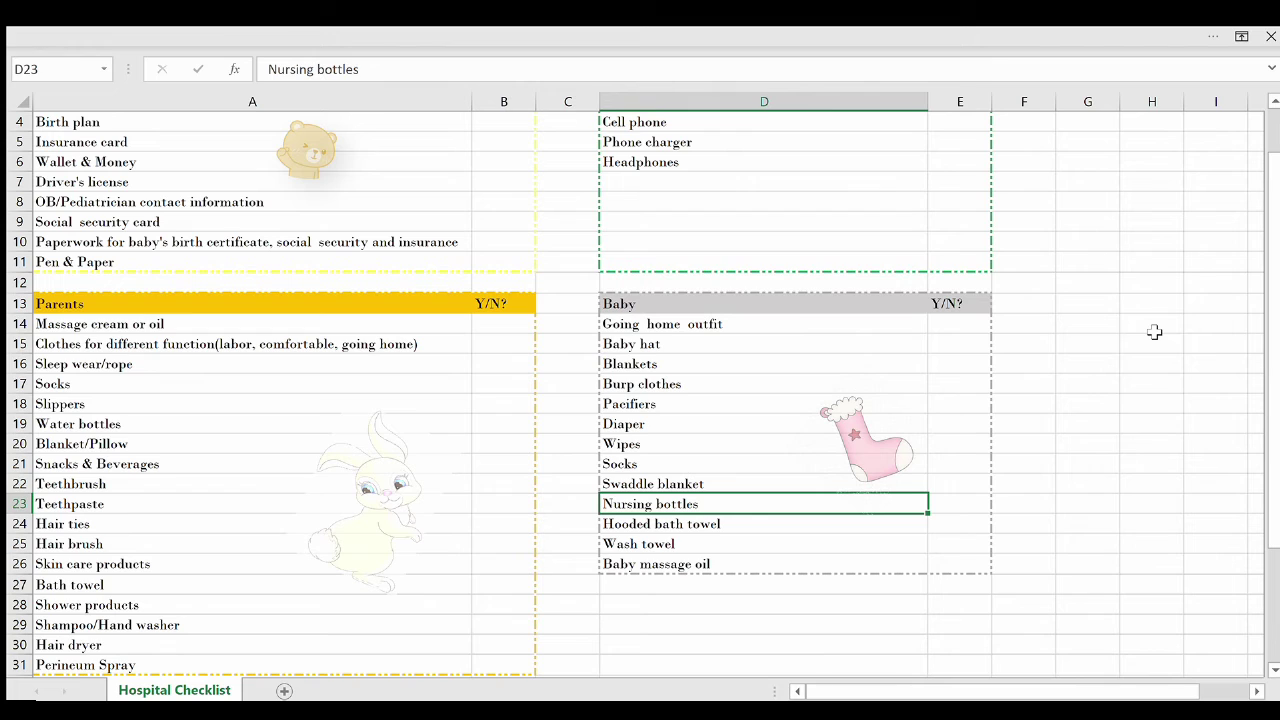
{"action": "key", "text": "Down"}
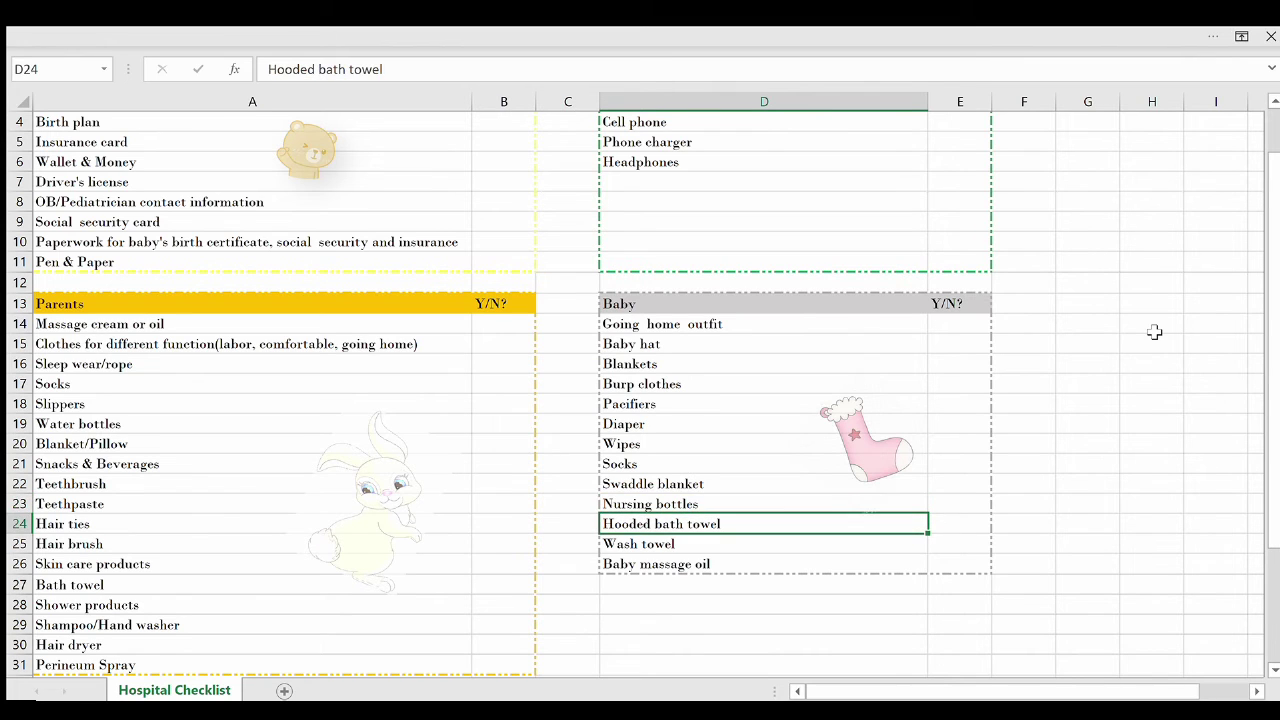
{"action": "key", "text": "Down"}
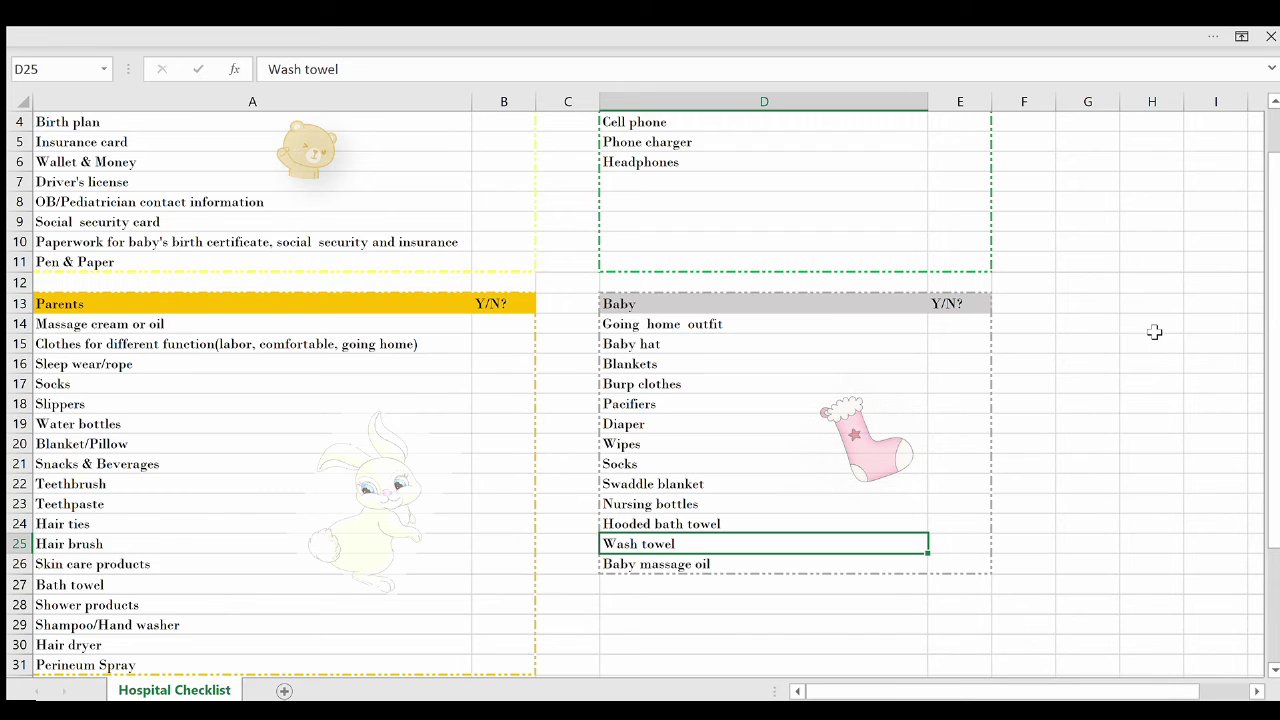
{"action": "key", "text": "Down"}
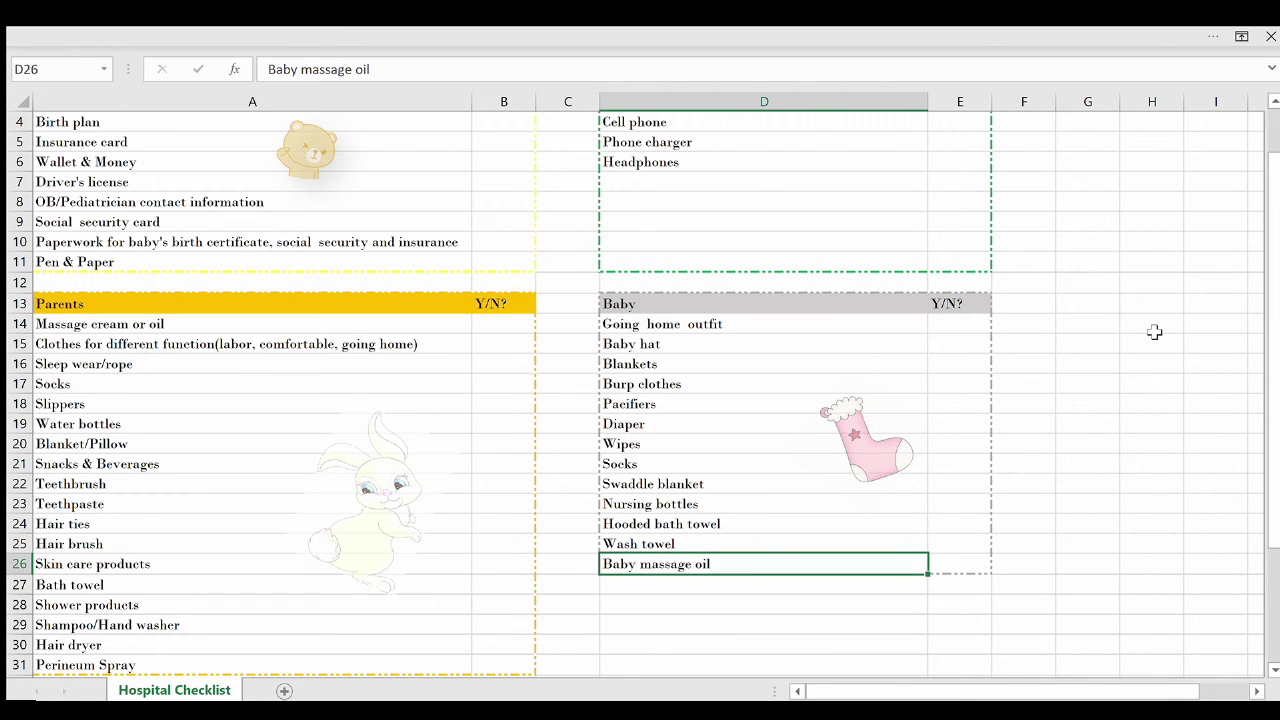
Go to the first item of the Nursing section, Nursing pads in A34.
{"action": "key", "text": "Down"}
{"action": "key", "text": "Down"}
{"action": "key", "text": "Down"}
{"action": "key", "text": "Down"}
{"action": "key", "text": "Down"}
{"action": "key", "text": "Down"}
{"action": "key", "text": "Down"}
{"action": "key", "text": "Down"}
{"action": "key", "text": "Down"}
{"action": "key", "text": "Down"}
{"action": "key", "text": "Down"}
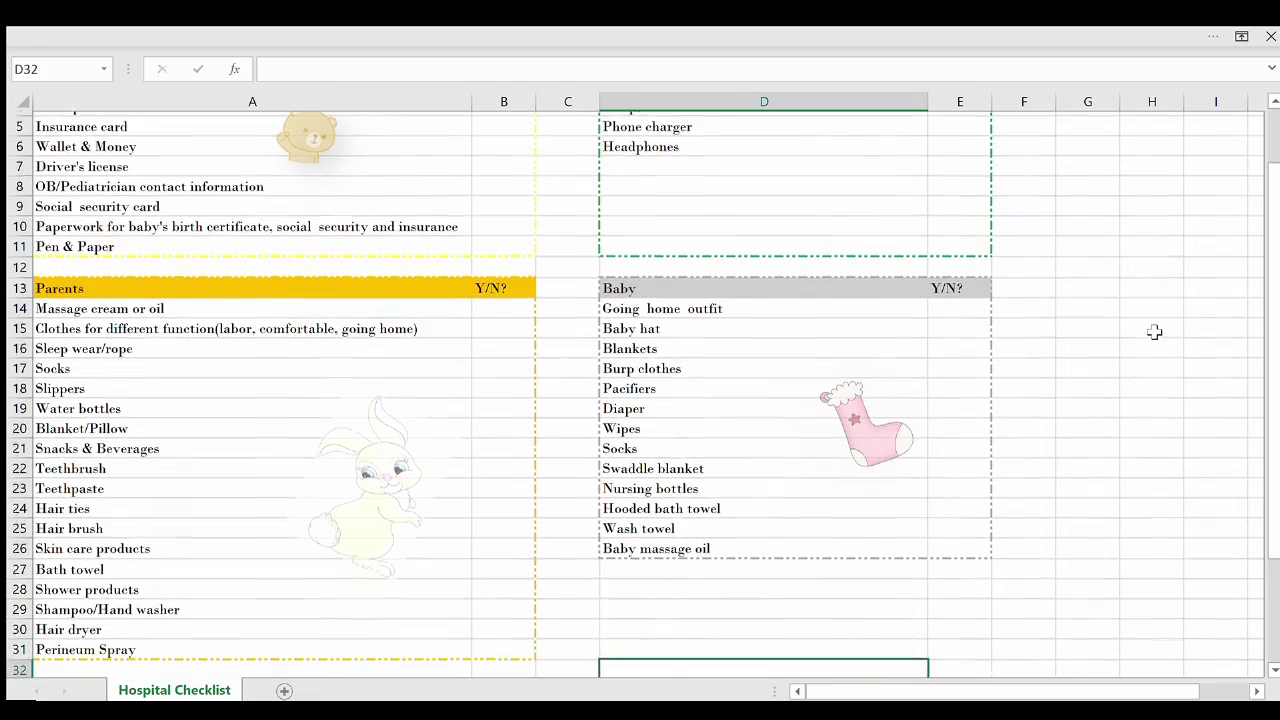
{"action": "key", "text": "Left"}
{"action": "key", "text": "Left"}
{"action": "key", "text": "Left"}
{"action": "key", "text": "Down"}
{"action": "key", "text": "Down"}
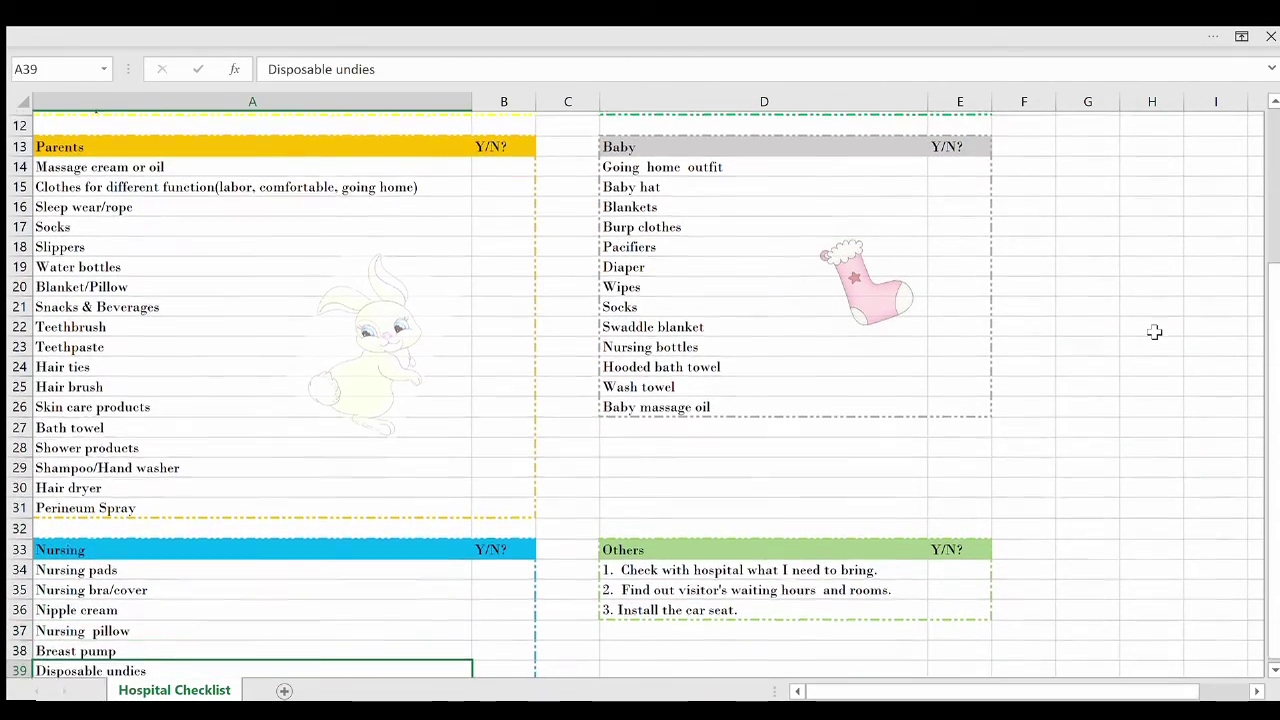
{"action": "key", "text": "Up"}
{"action": "key", "text": "Up"}
{"action": "key", "text": "Up"}
{"action": "key", "text": "Up"}
{"action": "key", "text": "Up"}
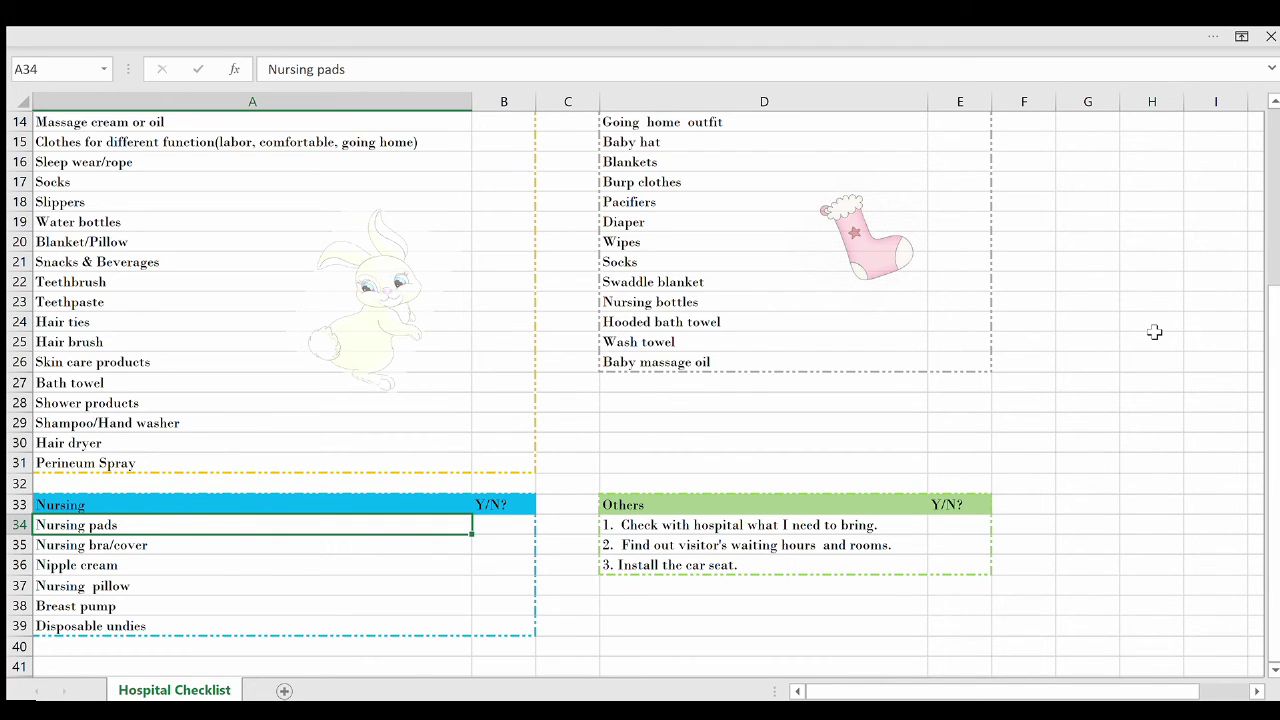
Go through the Nursing items one by one, from Nursing bra/cover in A35 to Disposable undies in A39.
{"action": "key", "text": "Down"}
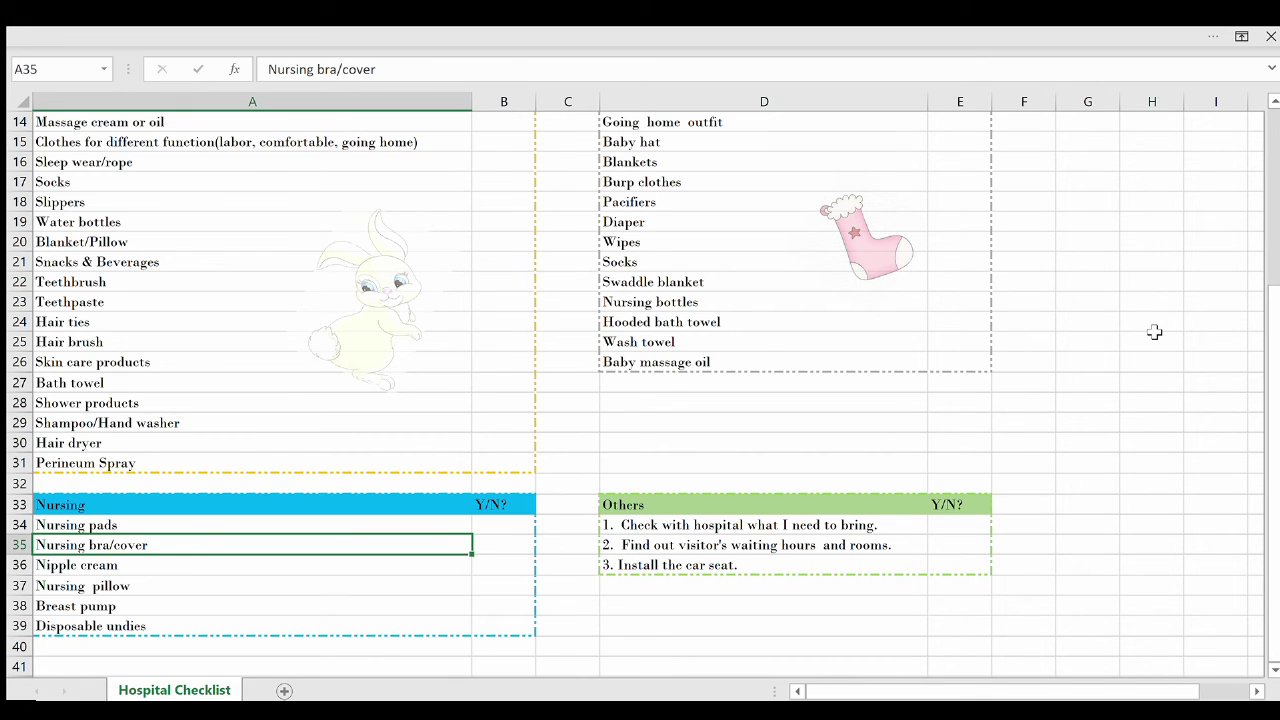
{"action": "key", "text": "Down"}
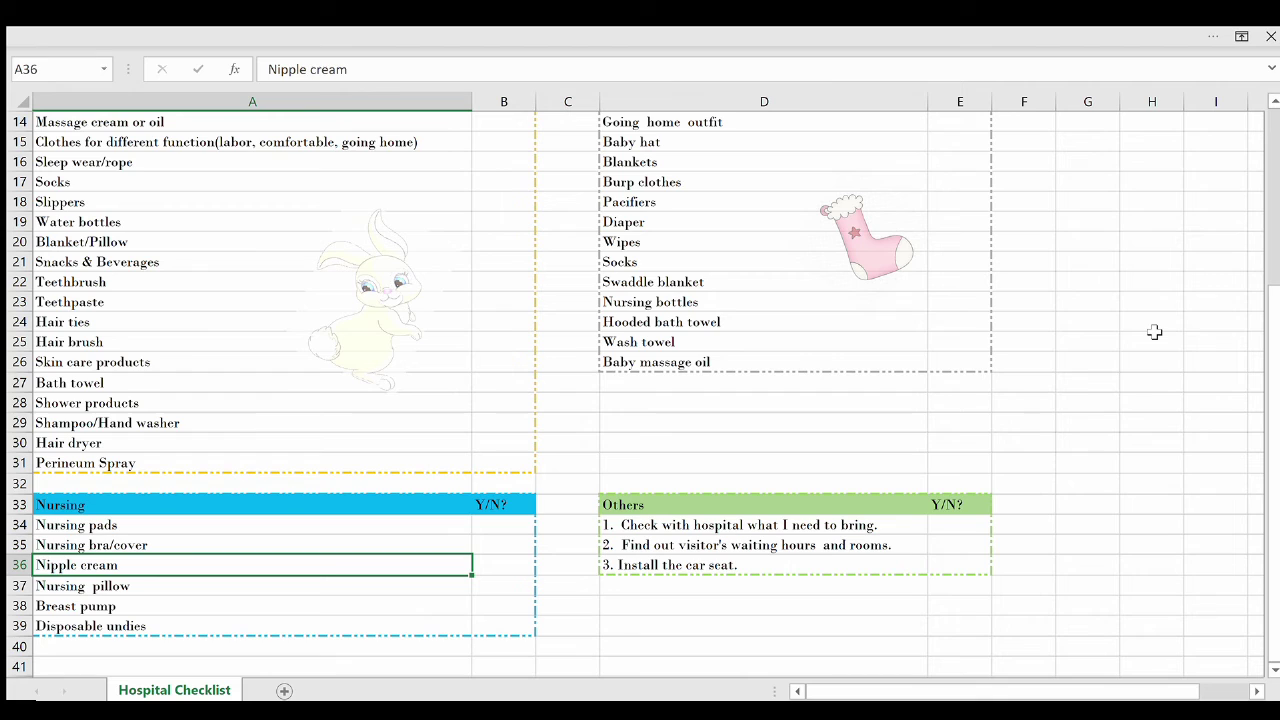
{"action": "key", "text": "Down"}
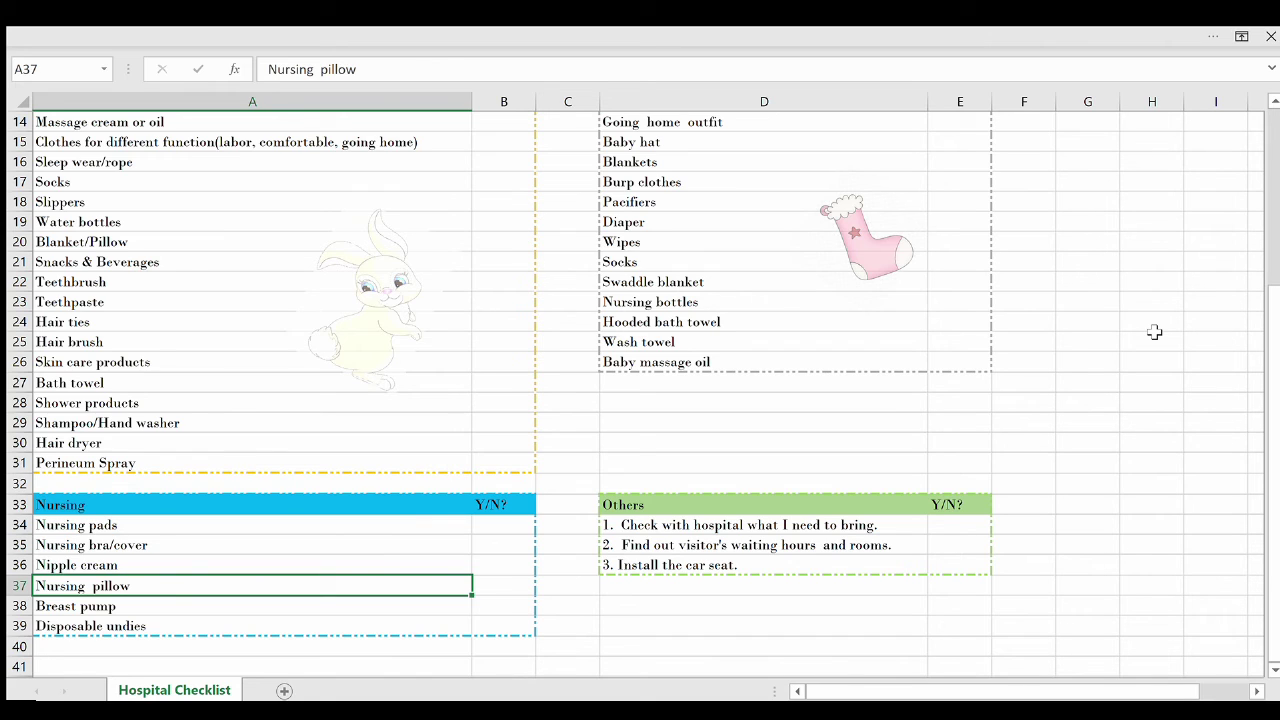
{"action": "key", "text": "Down"}
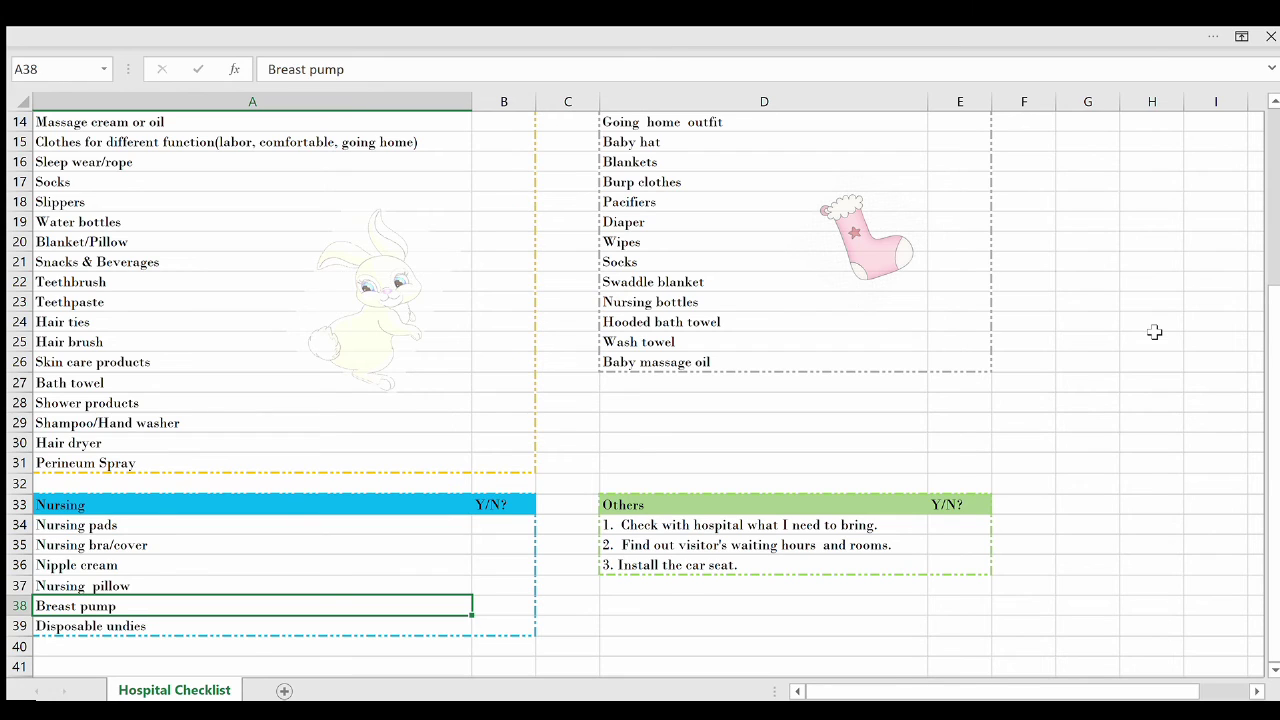
{"action": "key", "text": "Down"}
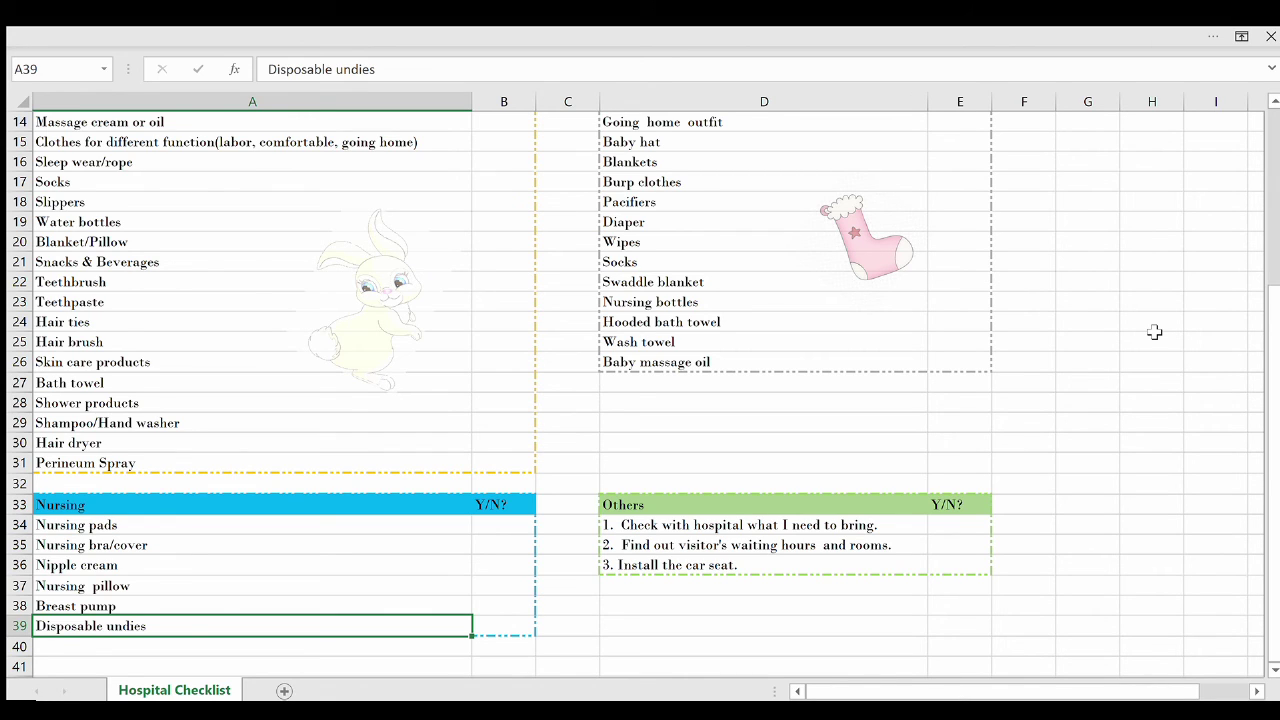
Go through the Others items one by one, from checking with the hospital in D34 to installing the car seat in D36.
{"action": "key", "text": "Right"}
{"action": "key", "text": "Right"}
{"action": "key", "text": "Right"}
{"action": "key", "text": "Up"}
{"action": "key", "text": "Up"}
{"action": "key", "text": "Up"}
{"action": "key", "text": "Up"}
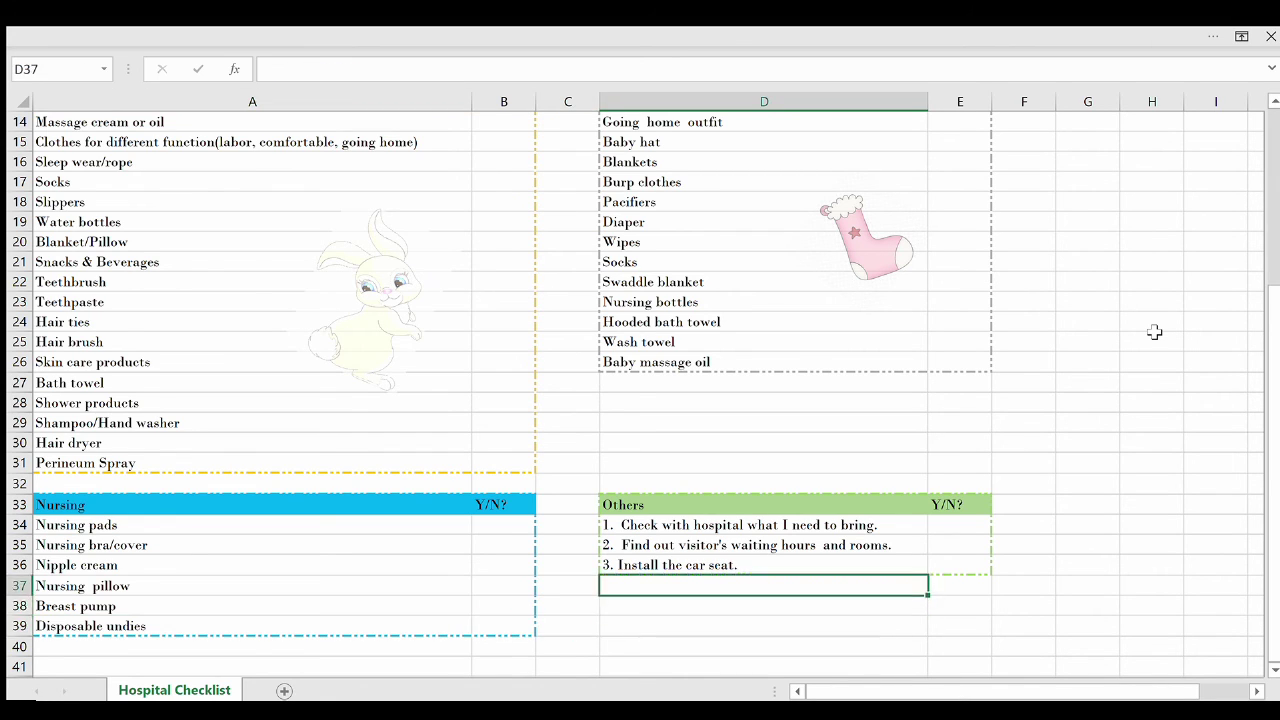
{"action": "key", "text": "Up"}
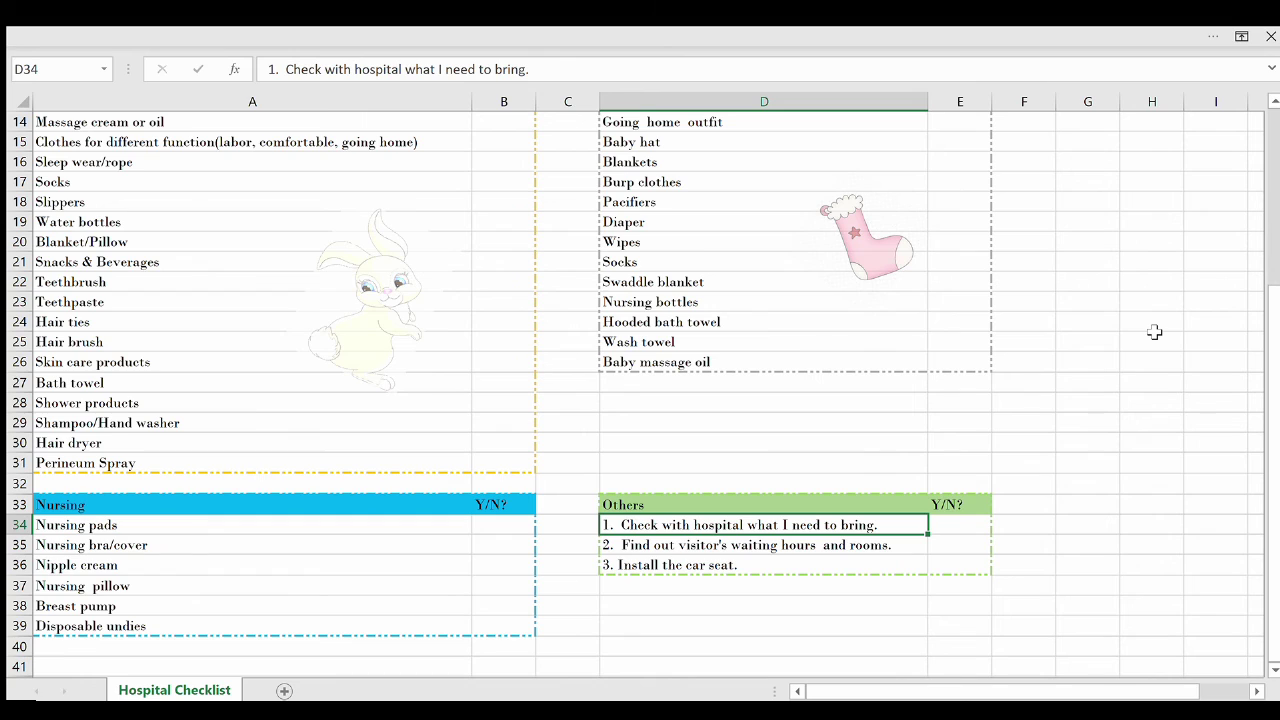
{"action": "key", "text": "Down"}
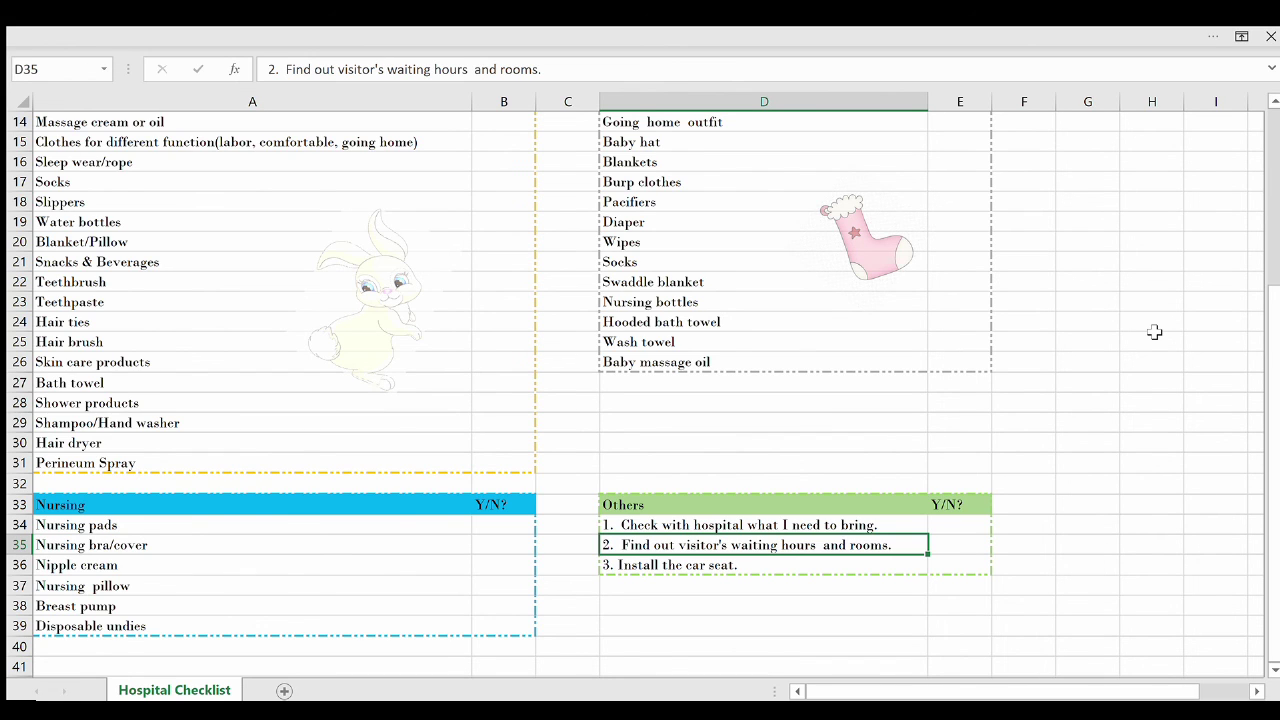
{"action": "key", "text": "Down"}
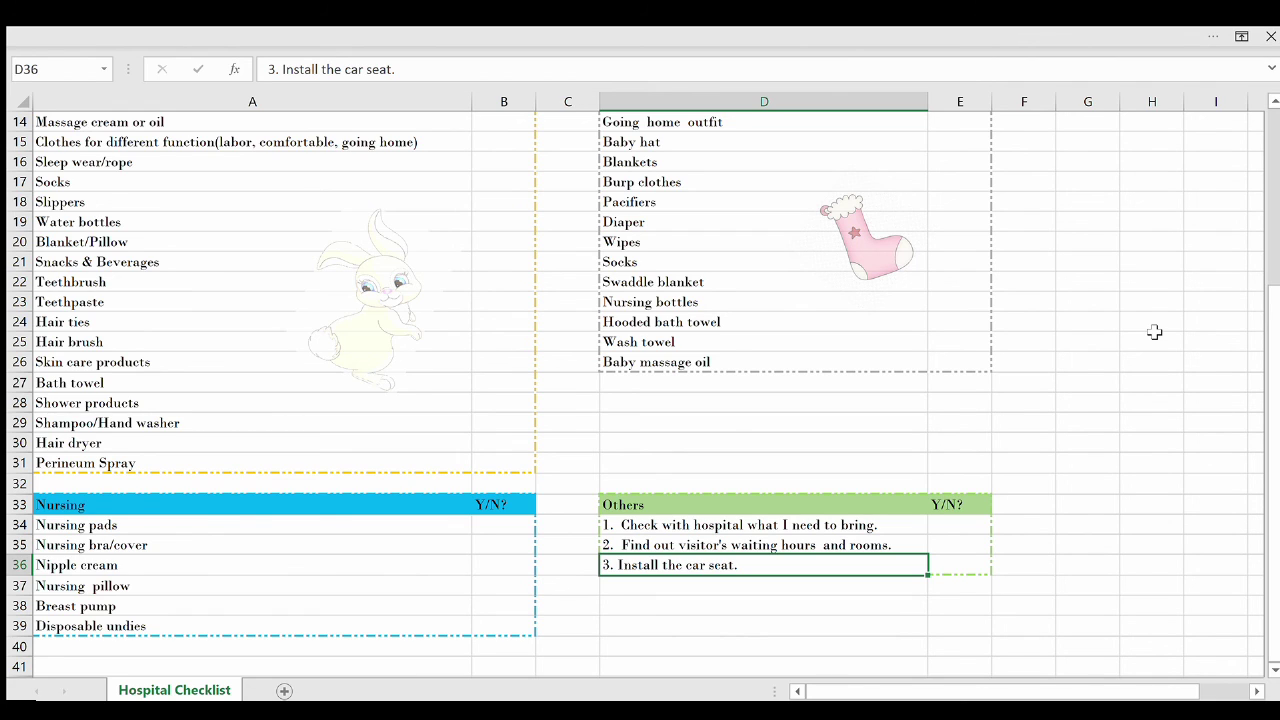
Return to the start of the checklist, ending on the Paperwork heading in A3.
{"action": "key", "text": "Left"}
{"action": "key", "text": "Left"}
{"action": "key", "text": "Left"}
{"action": "key", "text": "Up"}
{"action": "key", "text": "Up"}
{"action": "key", "text": "Up"}
{"action": "key", "text": "Up"}
{"action": "key", "text": "Up"}
{"action": "key", "text": "Up"}
{"action": "key", "text": "Up"}
{"action": "key", "text": "Up"}
{"action": "key", "text": "Up"}
{"action": "key", "text": "Up"}
{"action": "key", "text": "Up"}
{"action": "key", "text": "Up"}
{"action": "key", "text": "Up"}
{"action": "key", "text": "Up"}
{"action": "key", "text": "Up"}
{"action": "key", "text": "Up"}
{"action": "key", "text": "Up"}
{"action": "key", "text": "Up"}
{"action": "key", "text": "Up"}
{"action": "key", "text": "Up"}
{"action": "key", "text": "Up"}
{"action": "key", "text": "Up"}
{"action": "key", "text": "Up"}
{"action": "key", "text": "Up"}
{"action": "key", "text": "Up"}
{"action": "key", "text": "Up"}
{"action": "key", "text": "Up"}
{"action": "key", "text": "Up"}
{"action": "key", "text": "Up"}
{"action": "key", "text": "Up"}
{"action": "key", "text": "Up"}
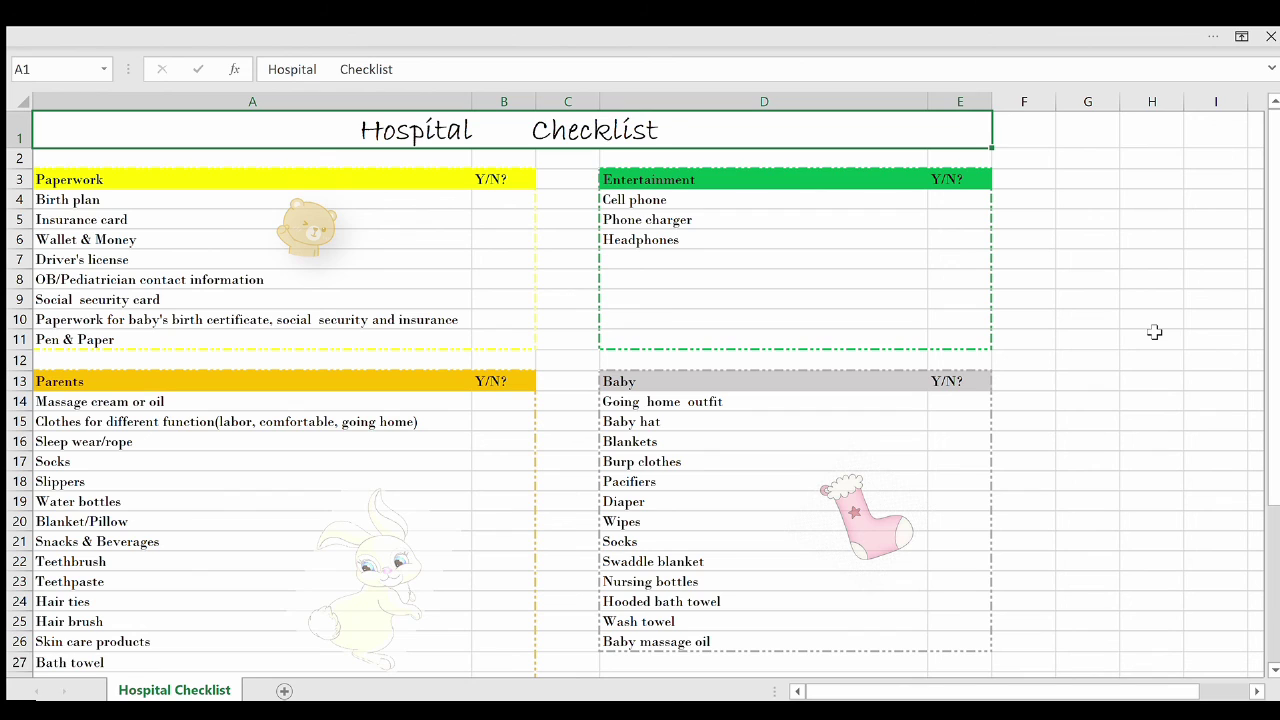
{"action": "key", "text": "Down"}
{"action": "key", "text": "Down"}
{"action": "key", "text": "Down"}
{"action": "key", "text": "Down"}
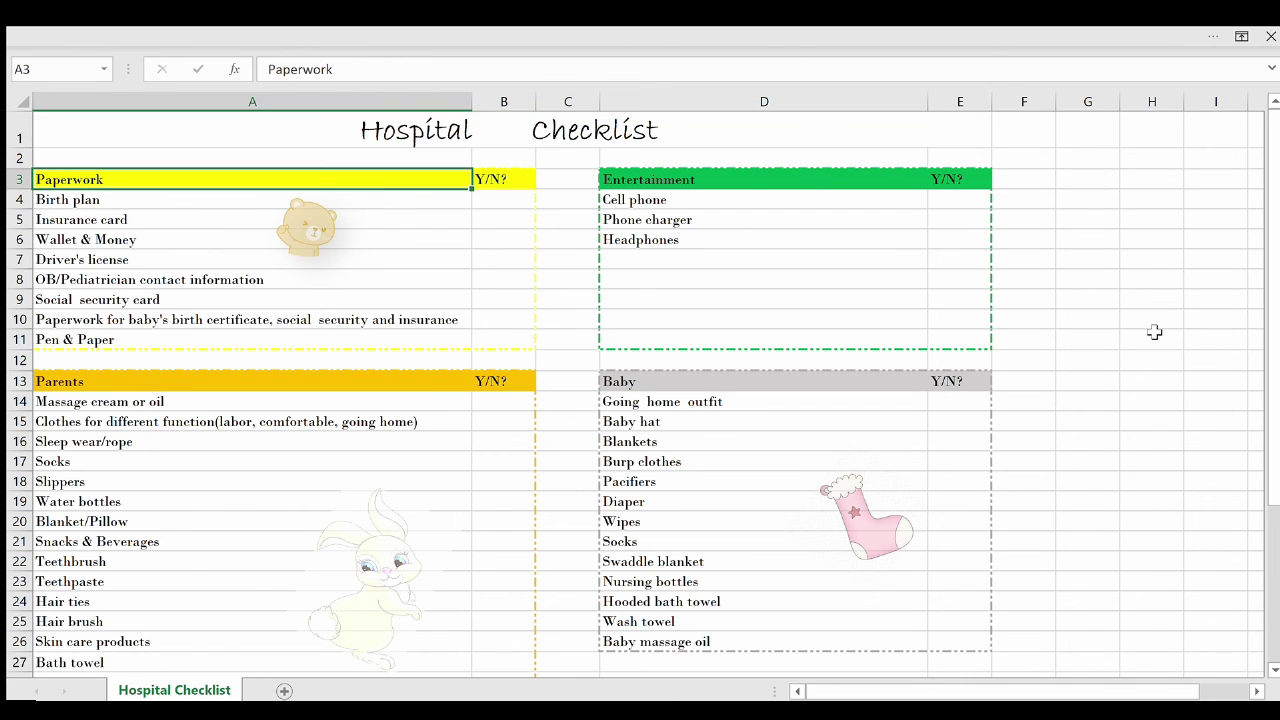